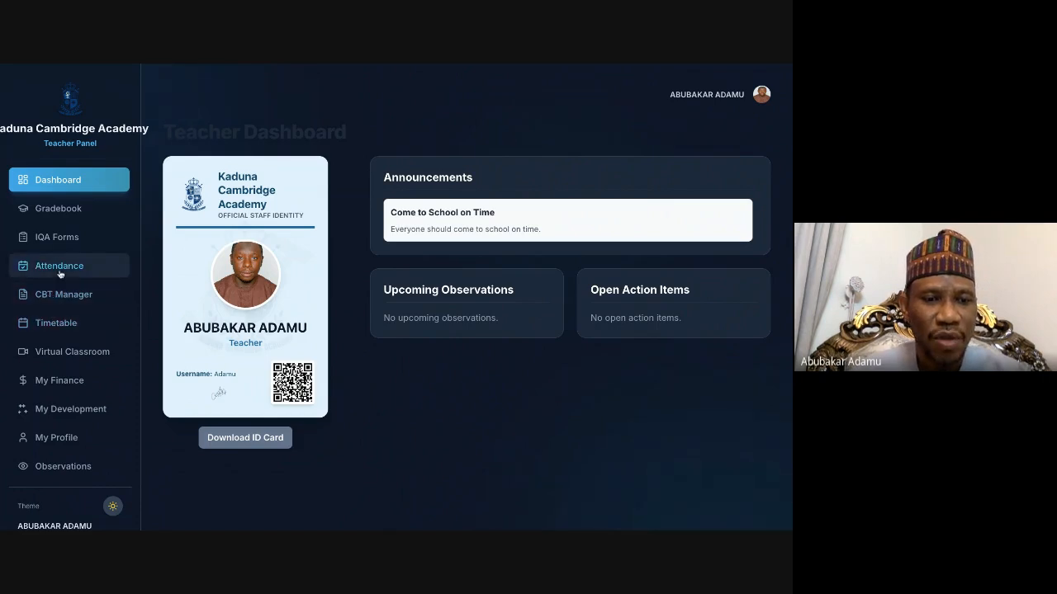
Step: Open the teacher's observations and download the report of the completed observation from 29/11/2025
{"action": "left_click", "coordinate": [57, 469]}
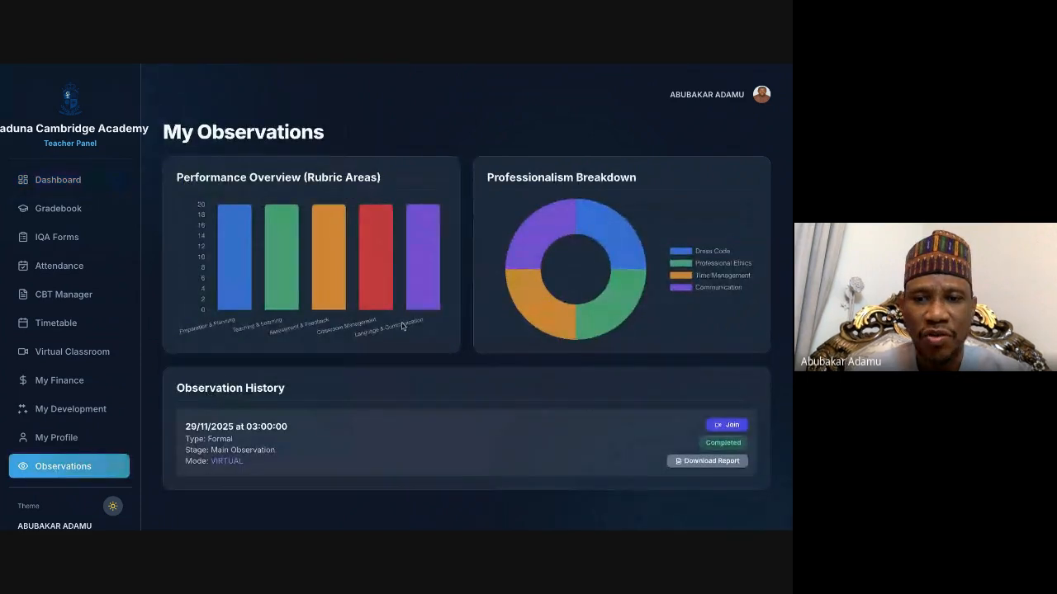
{"action": "scroll", "coordinate": [401, 325], "scroll_direction": "down", "scroll_amount": 1}
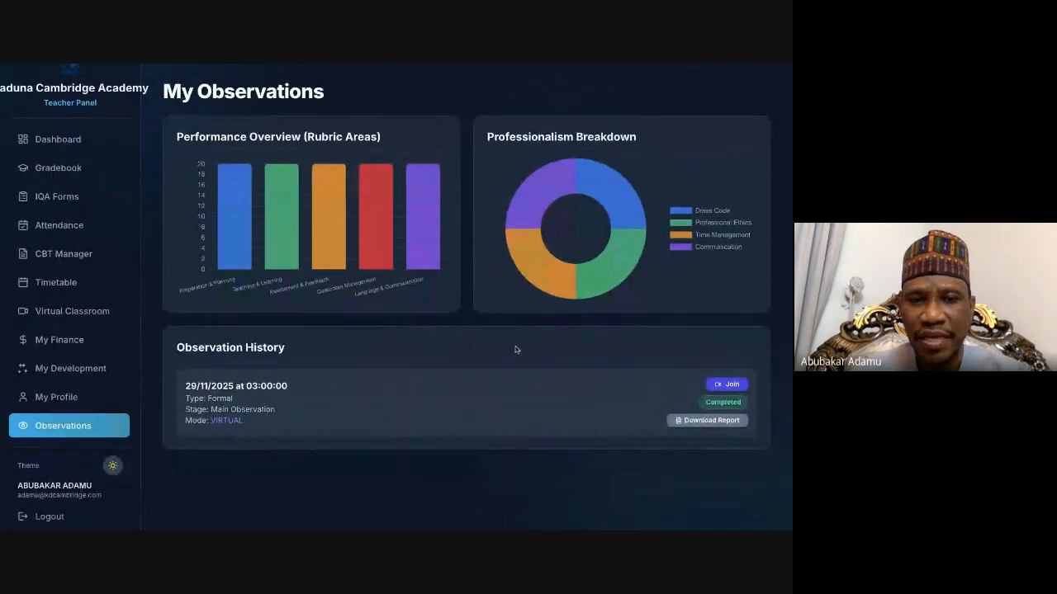
{"action": "scroll", "coordinate": [514, 350], "scroll_direction": "up", "scroll_amount": 1}
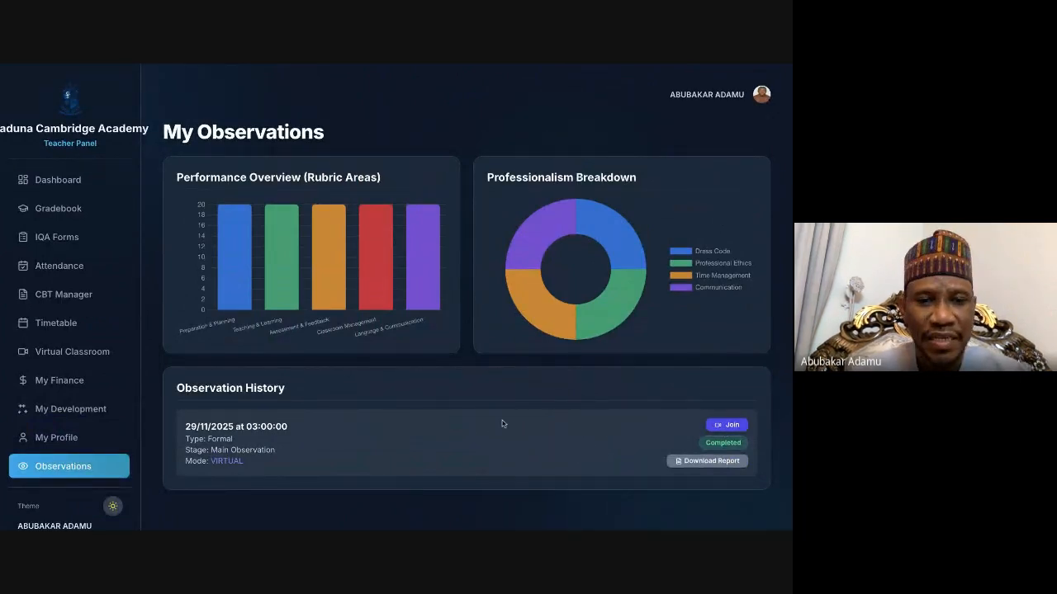
{"action": "left_click", "coordinate": [700, 464]}
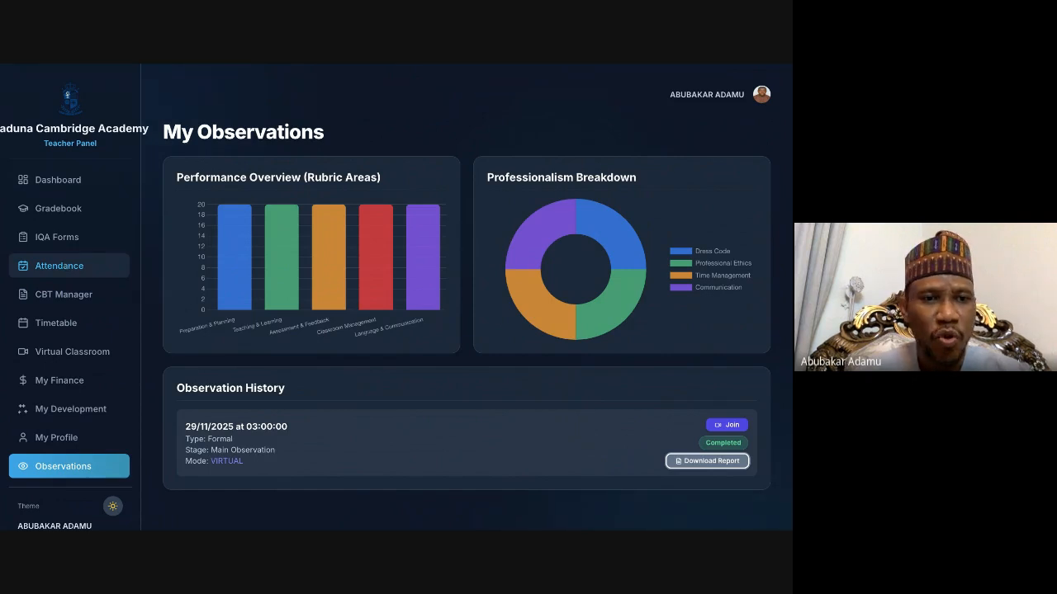
Step: Open the weekly attendance sheet for the 2025/2026 session and the Grade 1 class
{"action": "left_click", "coordinate": [59, 266]}
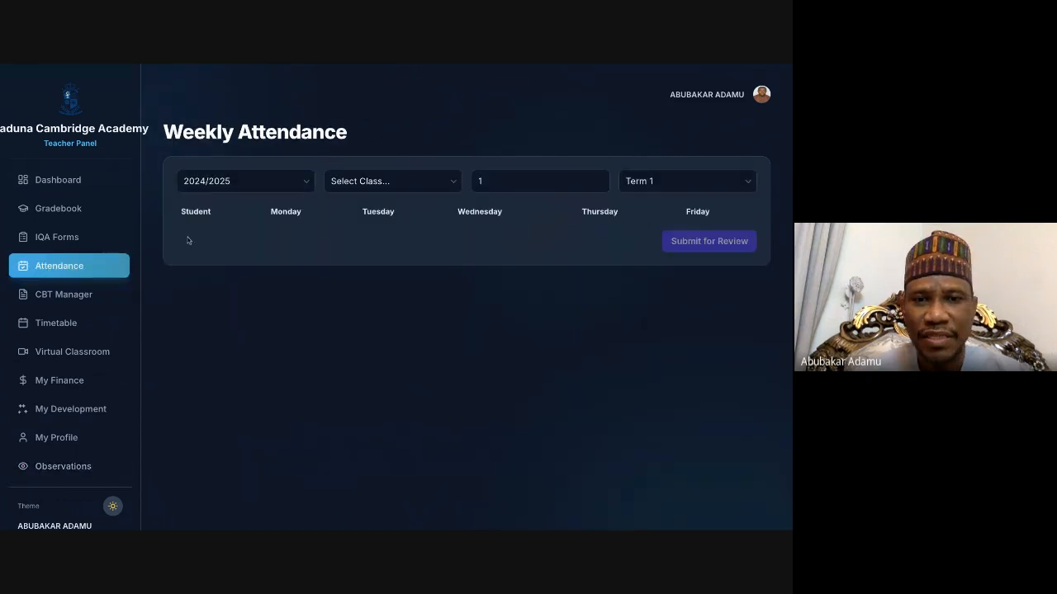
{"action": "left_click", "coordinate": [299, 182]}
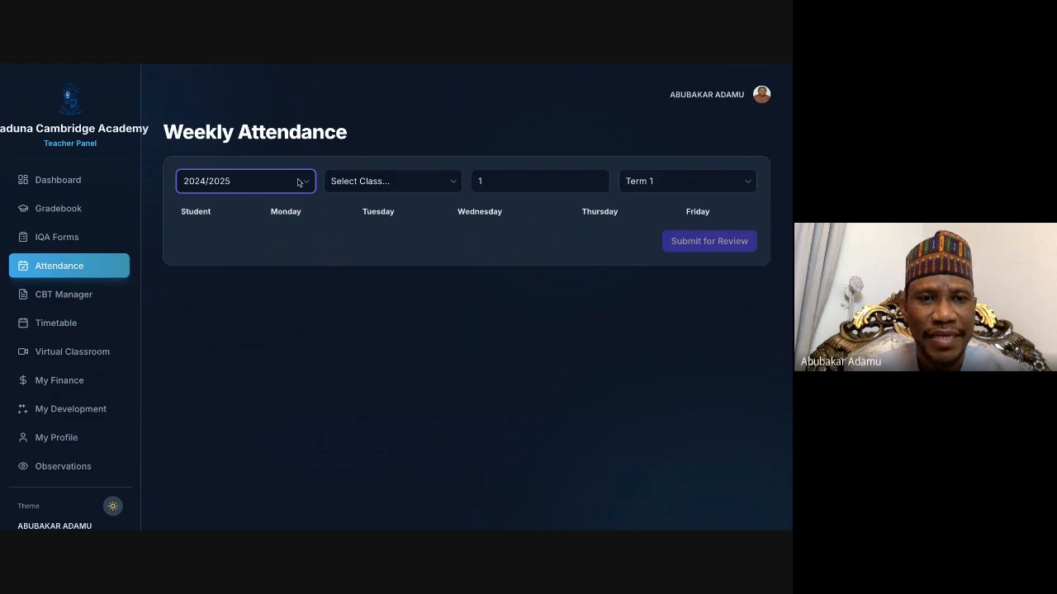
{"action": "left_click", "coordinate": [232, 207]}
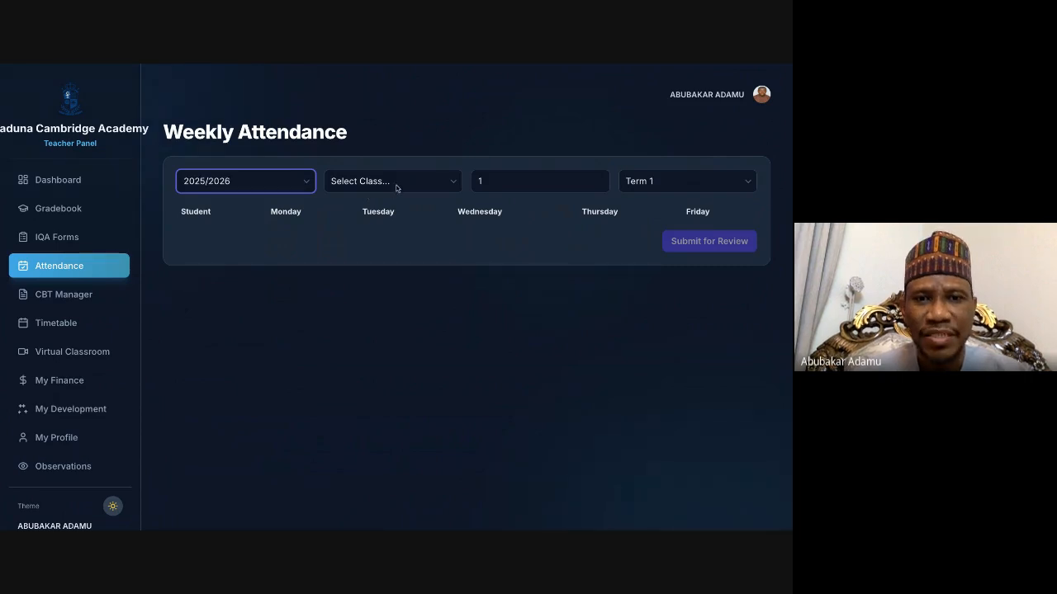
{"action": "left_click", "coordinate": [396, 188]}
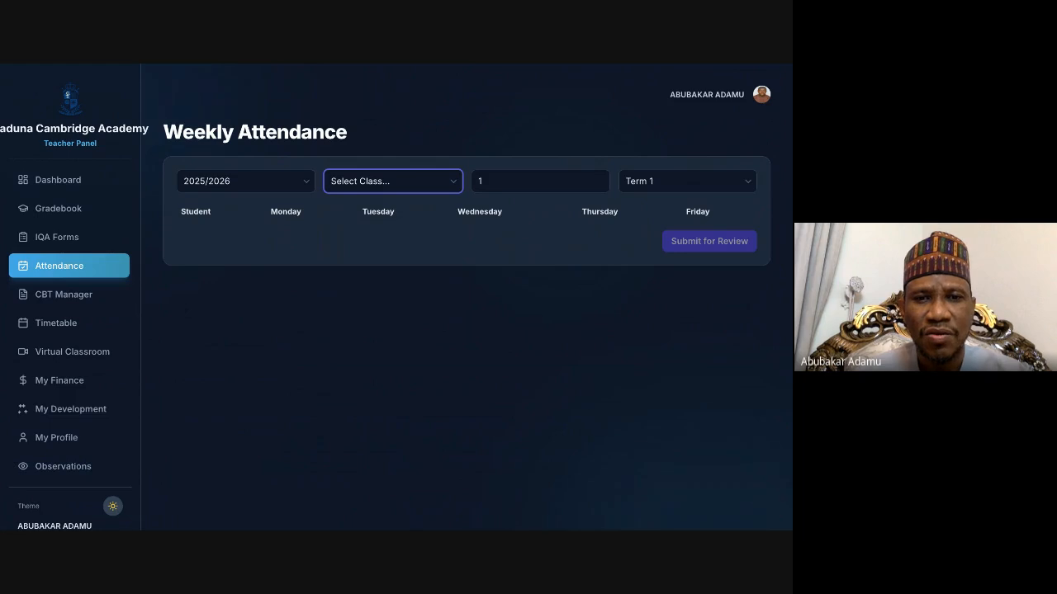
{"action": "left_click", "coordinate": [353, 215]}
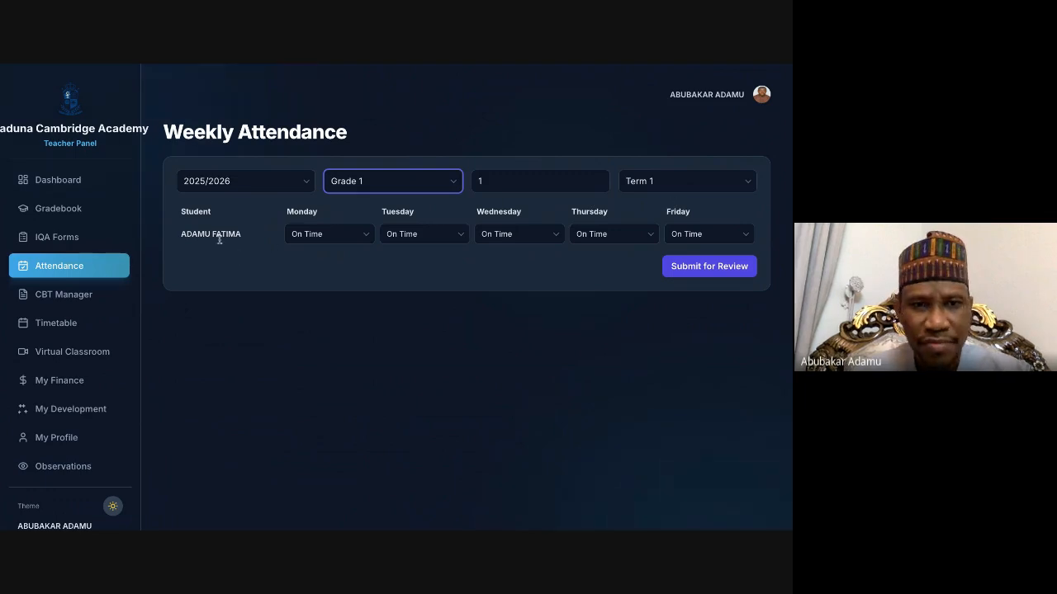
Step: Mark the student On Time Monday and Tuesday, Late (<15m) Wednesday, Late (>15m) Thursday and Absent Friday, and submit the attendance for review
{"action": "left_click", "coordinate": [347, 236]}
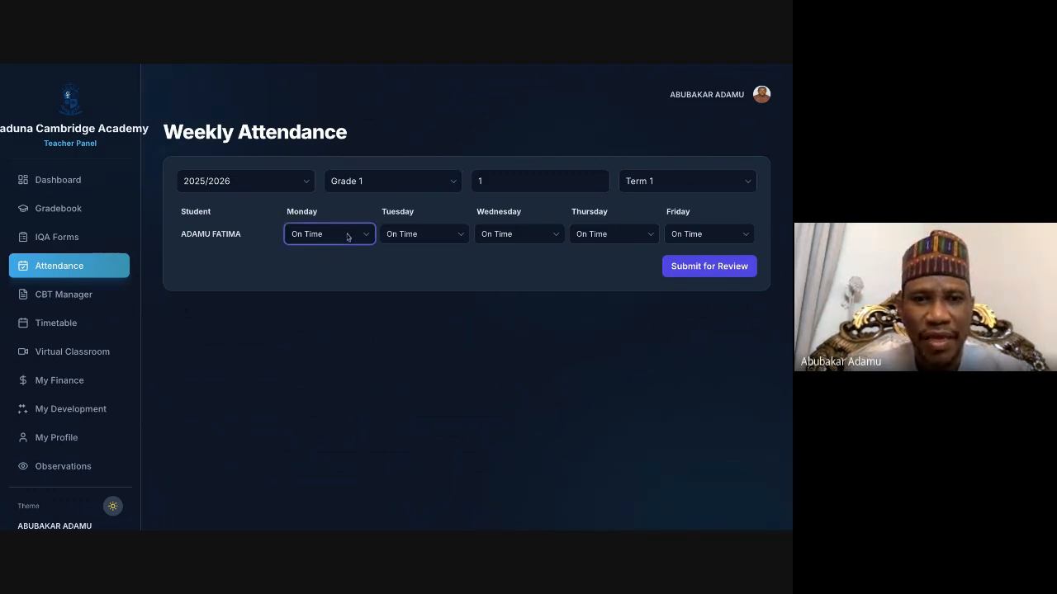
{"action": "left_click", "coordinate": [443, 238]}
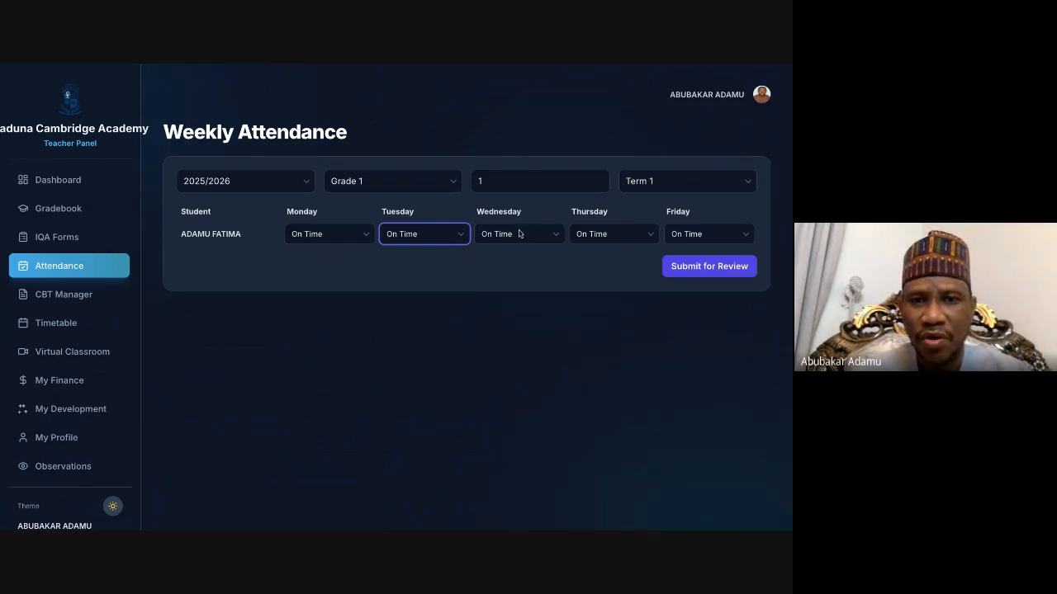
{"action": "left_click", "coordinate": [529, 237]}
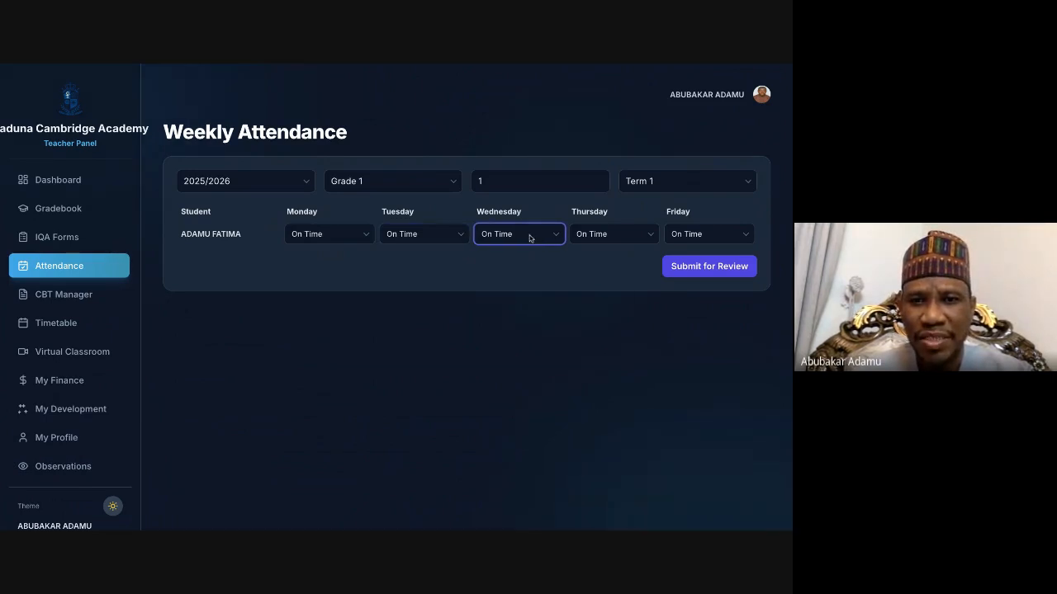
{"action": "left_click", "coordinate": [502, 254]}
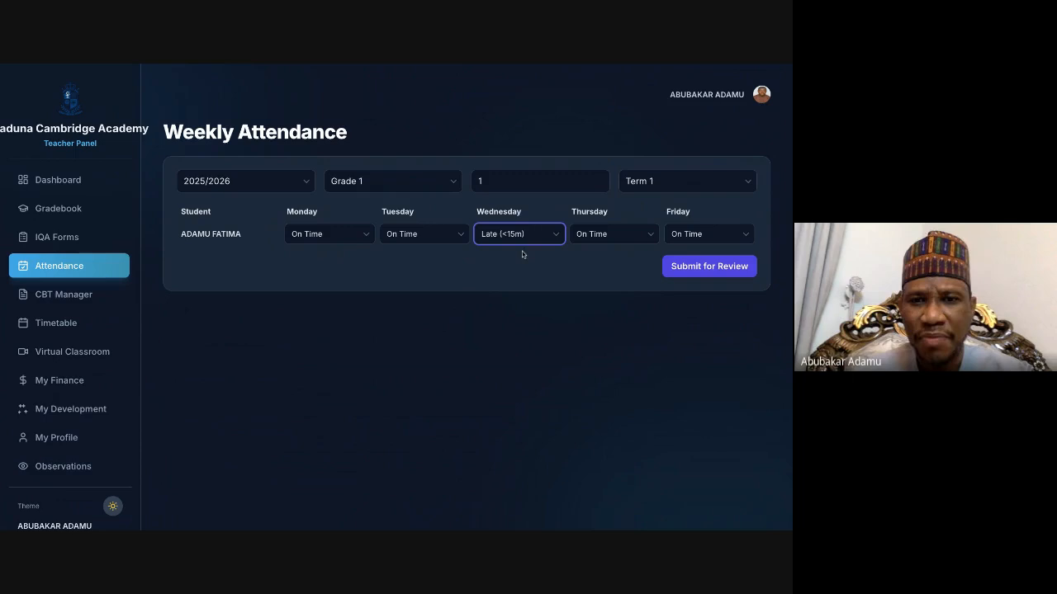
{"action": "left_click", "coordinate": [620, 237]}
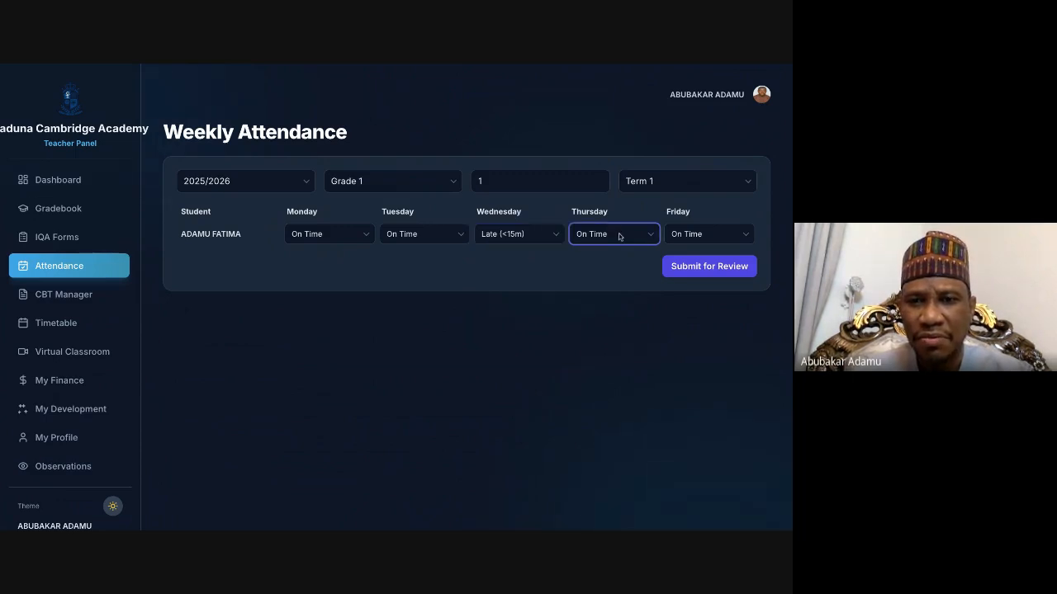
{"action": "left_click", "coordinate": [608, 263]}
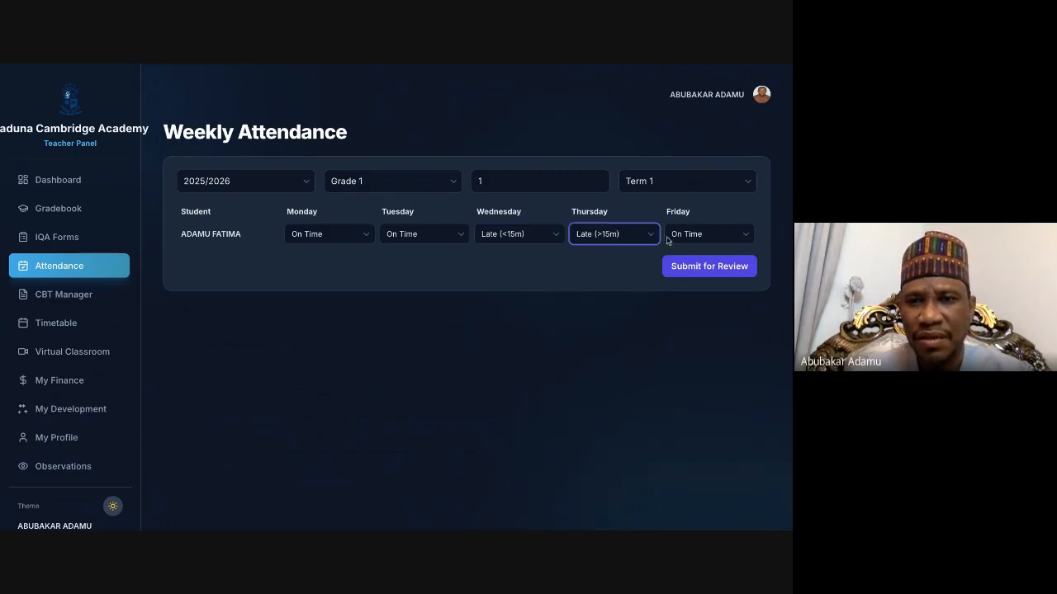
{"action": "left_click", "coordinate": [702, 237]}
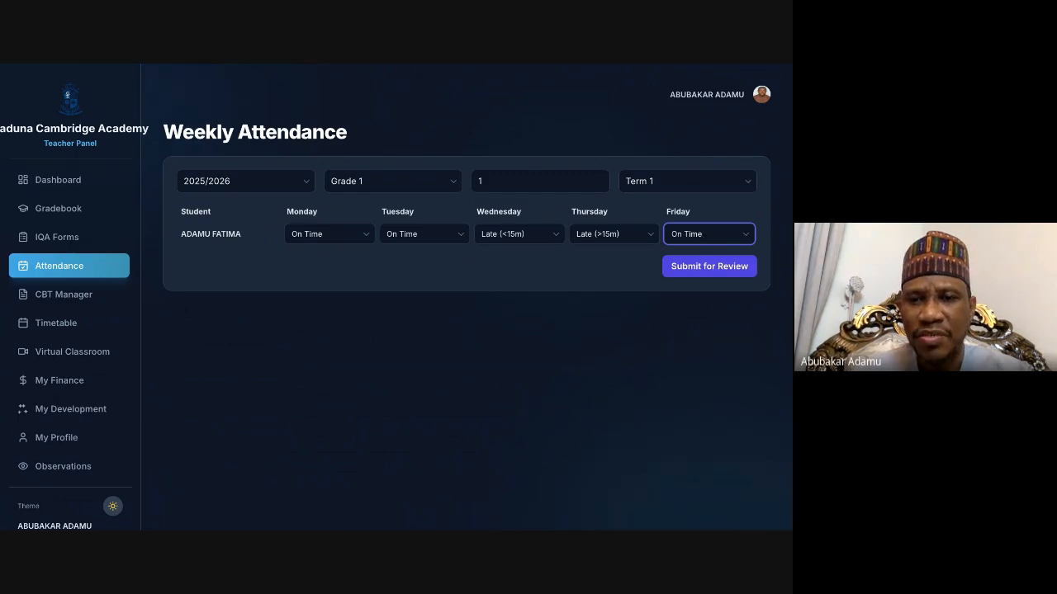
{"action": "left_click", "coordinate": [682, 281]}
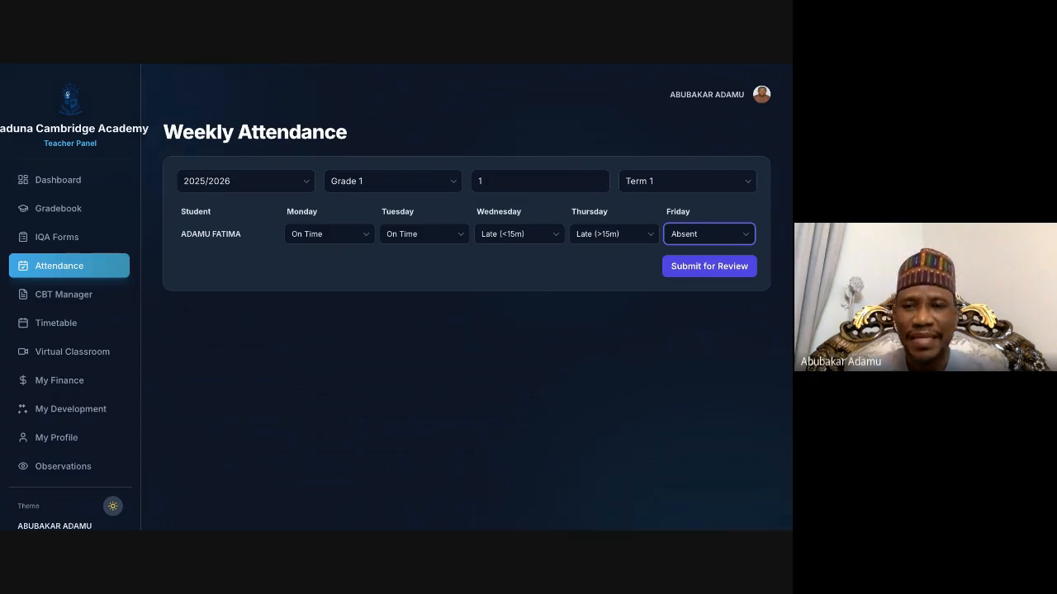
{"action": "left_click", "coordinate": [683, 267]}
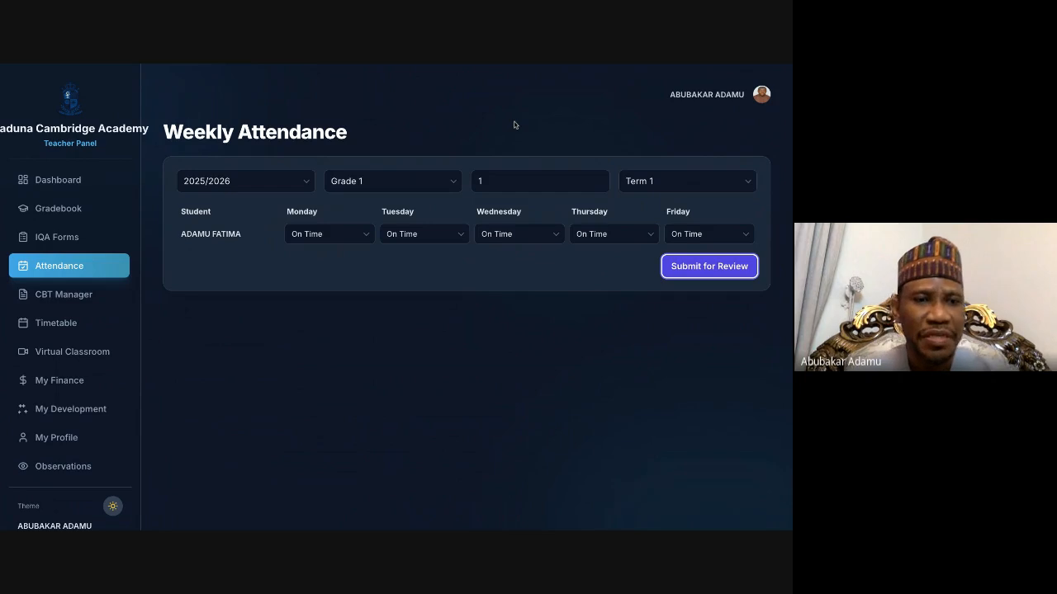
Step: Open the gradebook for the 2025/2026 session, Grade 1, 2nd Term
{"action": "left_click", "coordinate": [58, 212]}
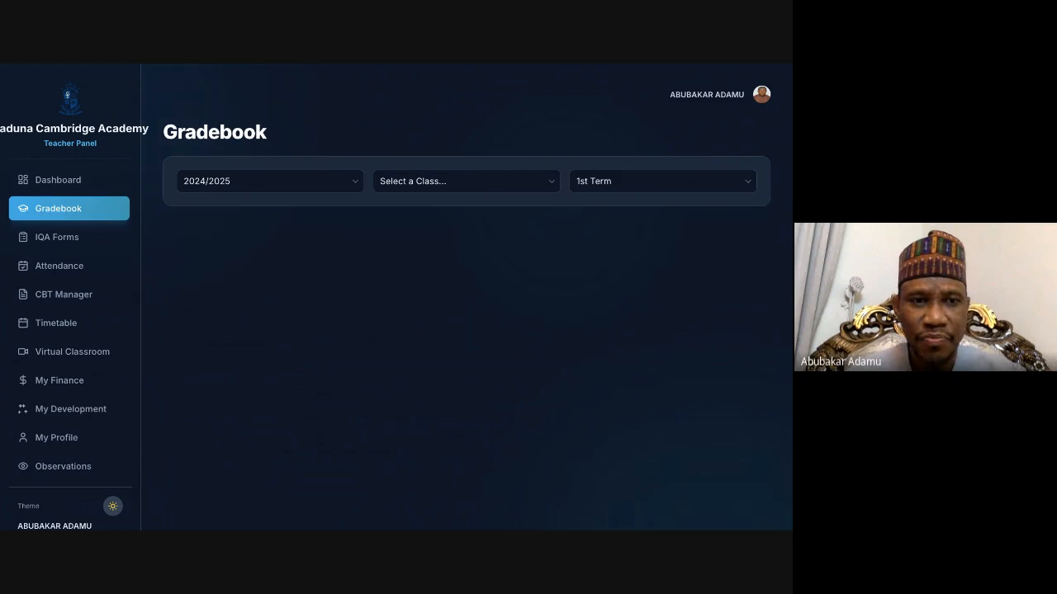
{"action": "left_click", "coordinate": [262, 183]}
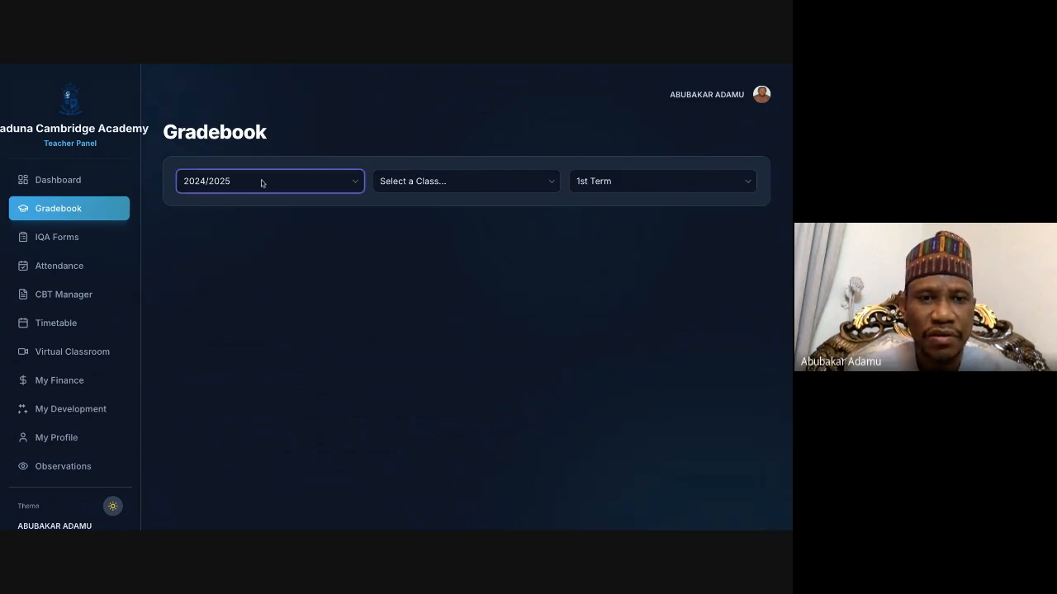
{"action": "left_click", "coordinate": [234, 201]}
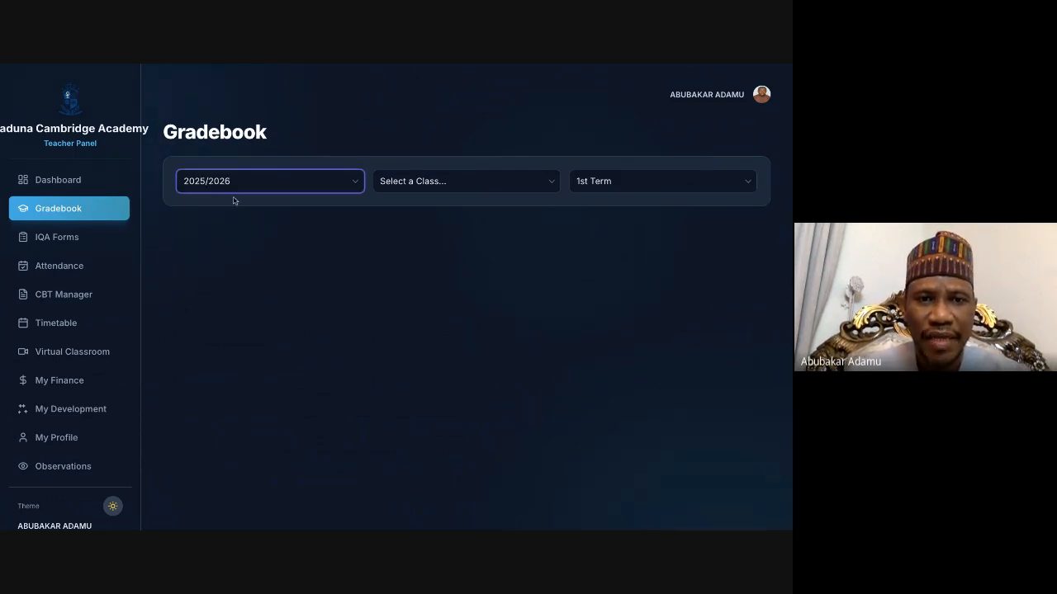
{"action": "left_click", "coordinate": [437, 180]}
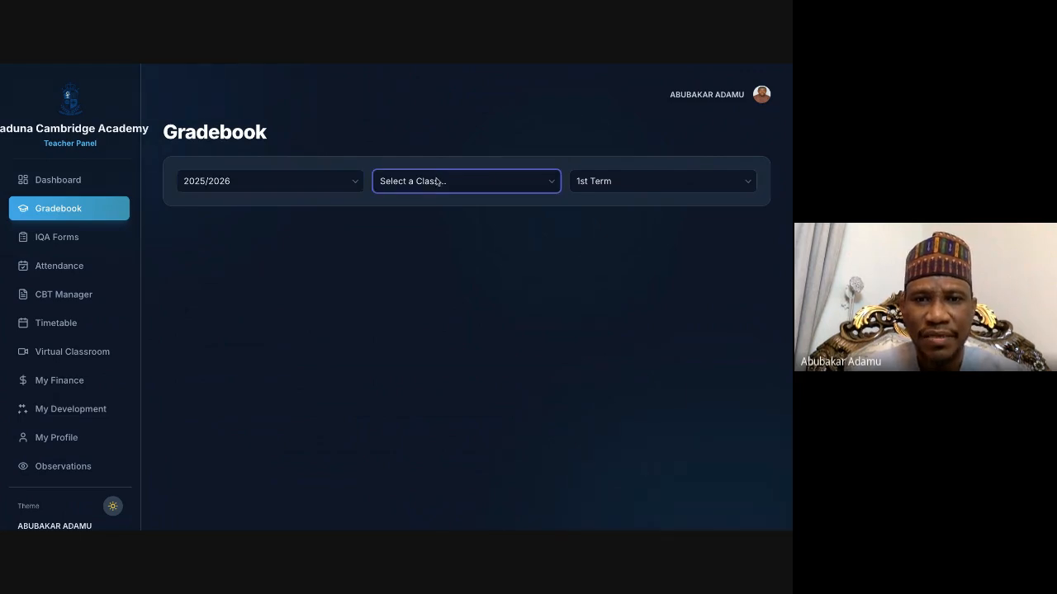
{"action": "left_click", "coordinate": [413, 212]}
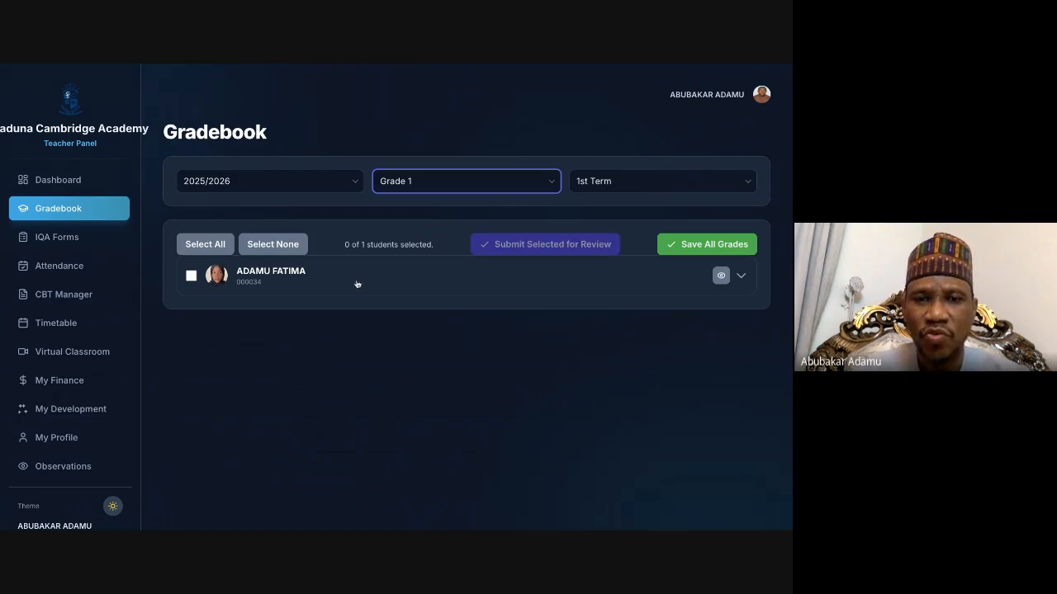
{"action": "left_click", "coordinate": [628, 185]}
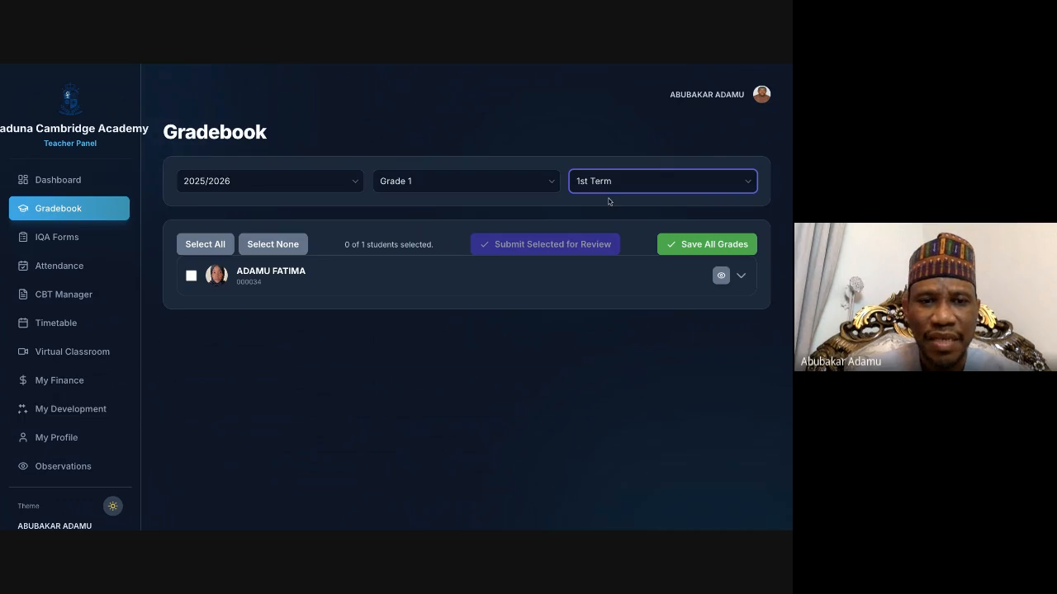
{"action": "left_click", "coordinate": [608, 201]}
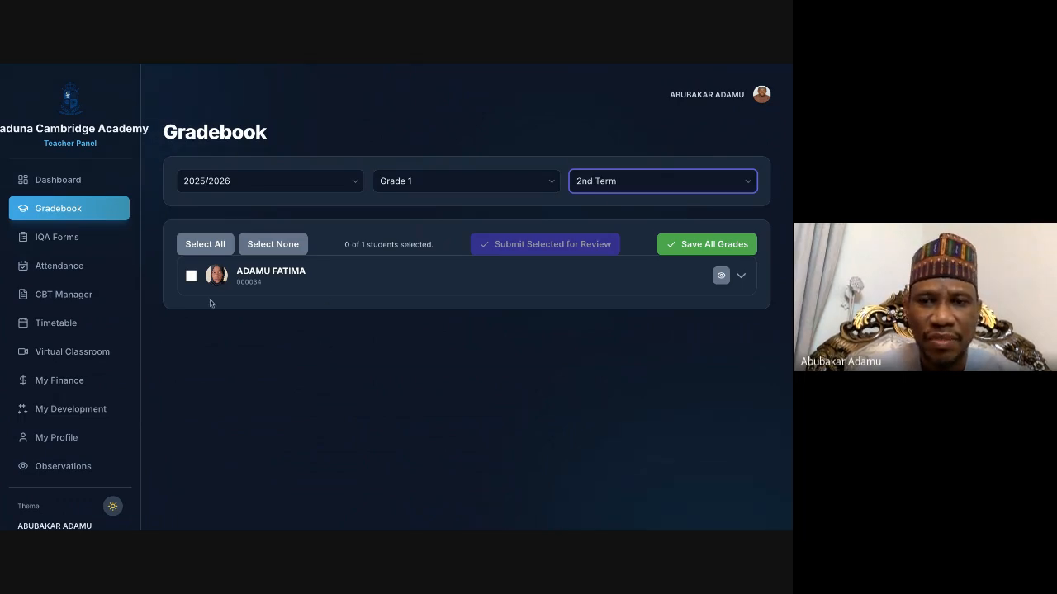
Step: Expand the student's grade record and look over the subject scores, extracurricular activities and comments
{"action": "left_click", "coordinate": [372, 274]}
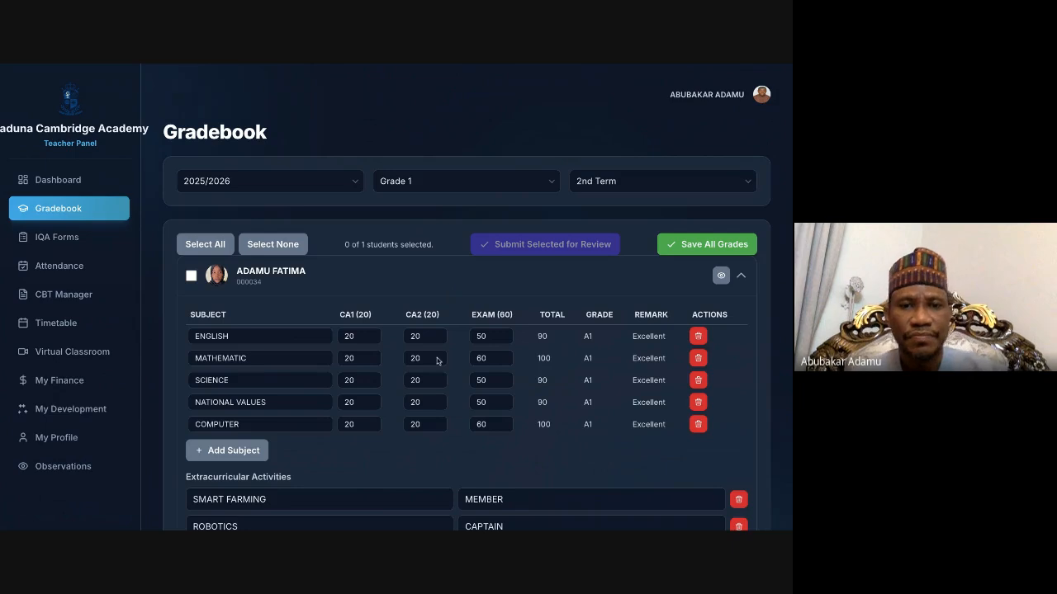
{"action": "scroll", "coordinate": [437, 361], "scroll_direction": "down", "scroll_amount": 2}
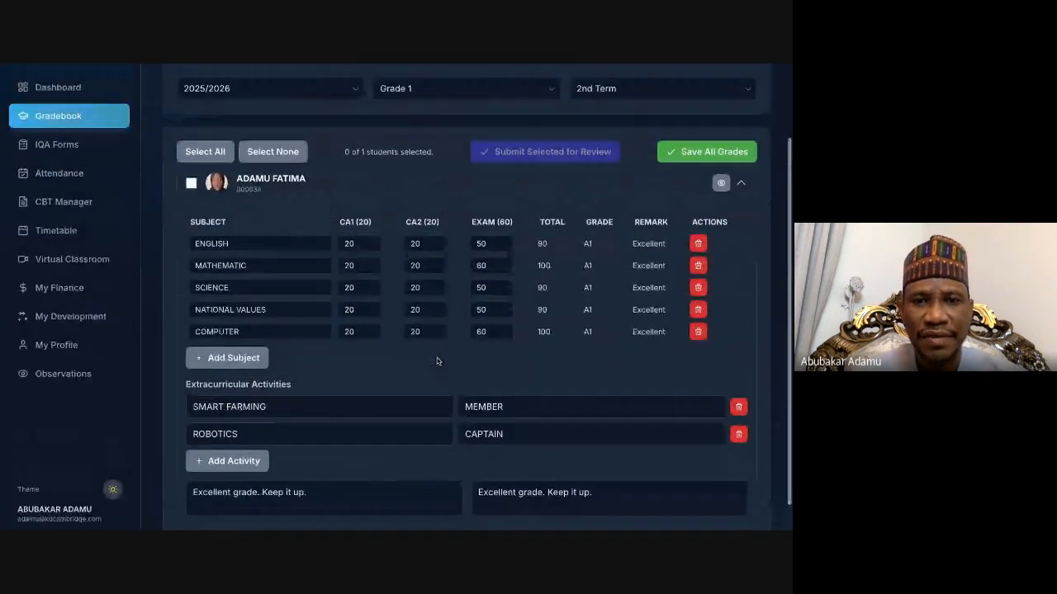
{"action": "scroll", "coordinate": [437, 361], "scroll_direction": "up", "scroll_amount": 2}
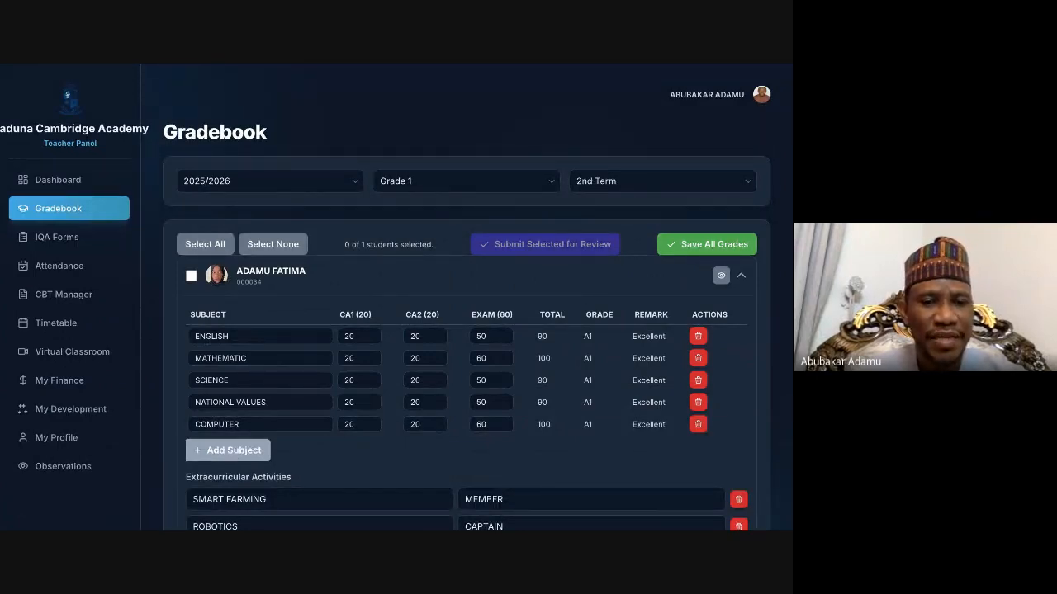
Step: Add a blank subject row to the student's grades and delete that row again
{"action": "left_click", "coordinate": [228, 450]}
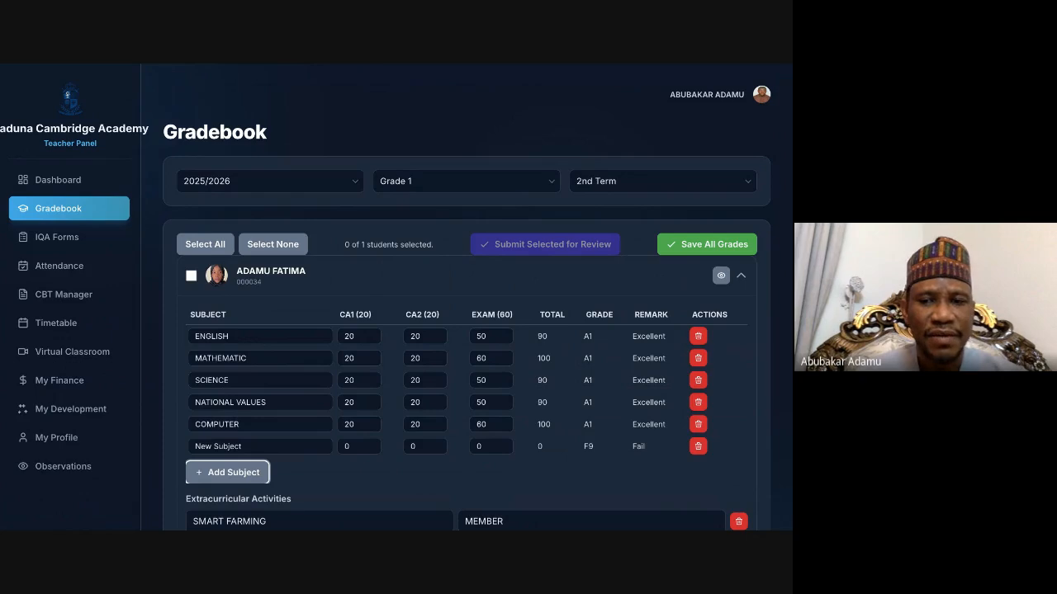
{"action": "left_click", "coordinate": [699, 446]}
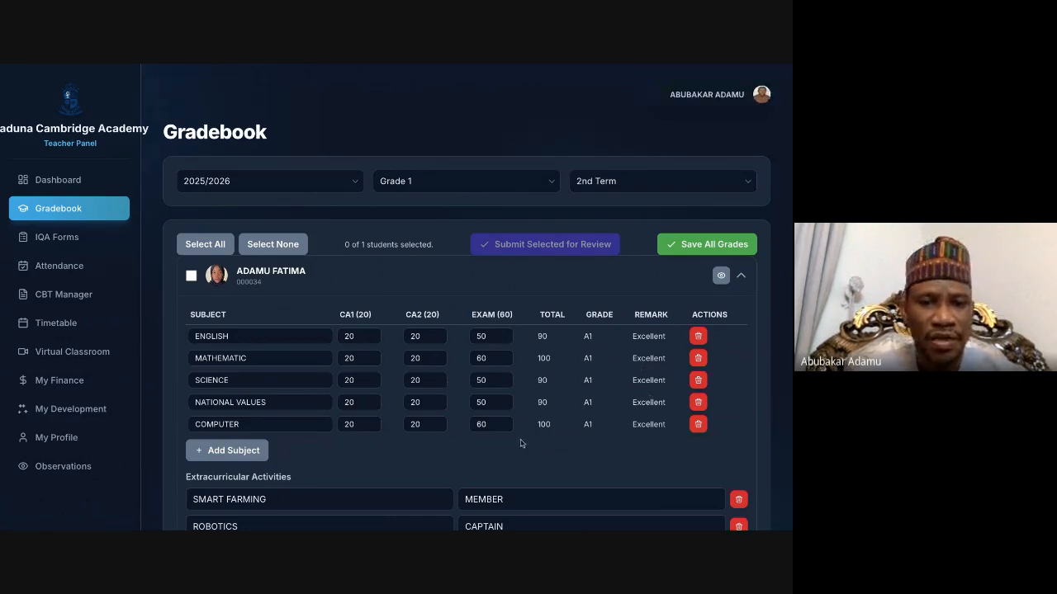
Step: Examine the student's extracurricular activities and comments, and select and deselect the student for review submission
{"action": "scroll", "coordinate": [520, 443], "scroll_direction": "down", "scroll_amount": 1}
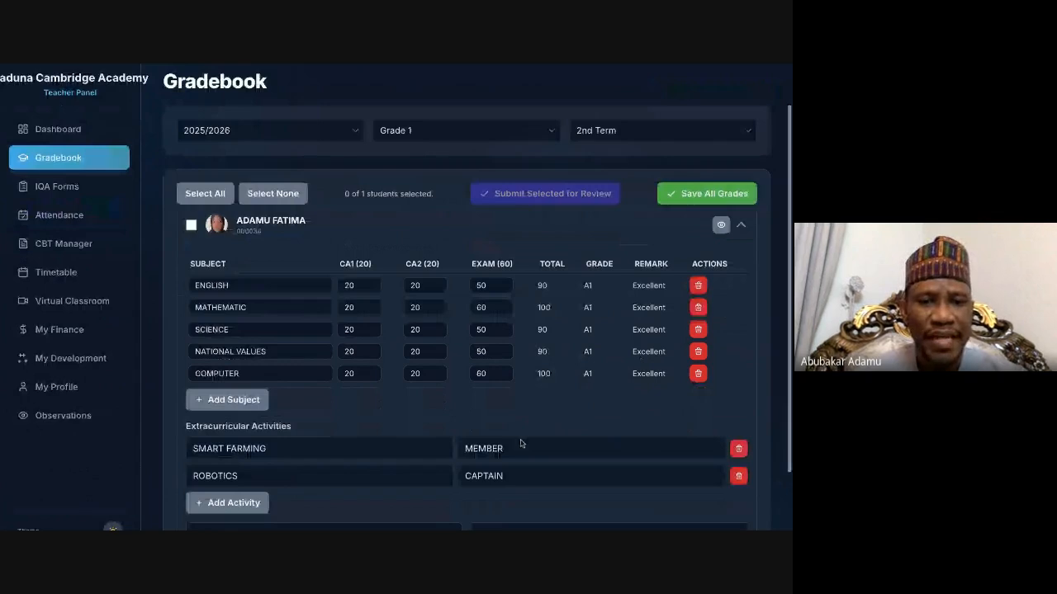
{"action": "scroll", "coordinate": [306, 473], "scroll_direction": "down", "scroll_amount": 2}
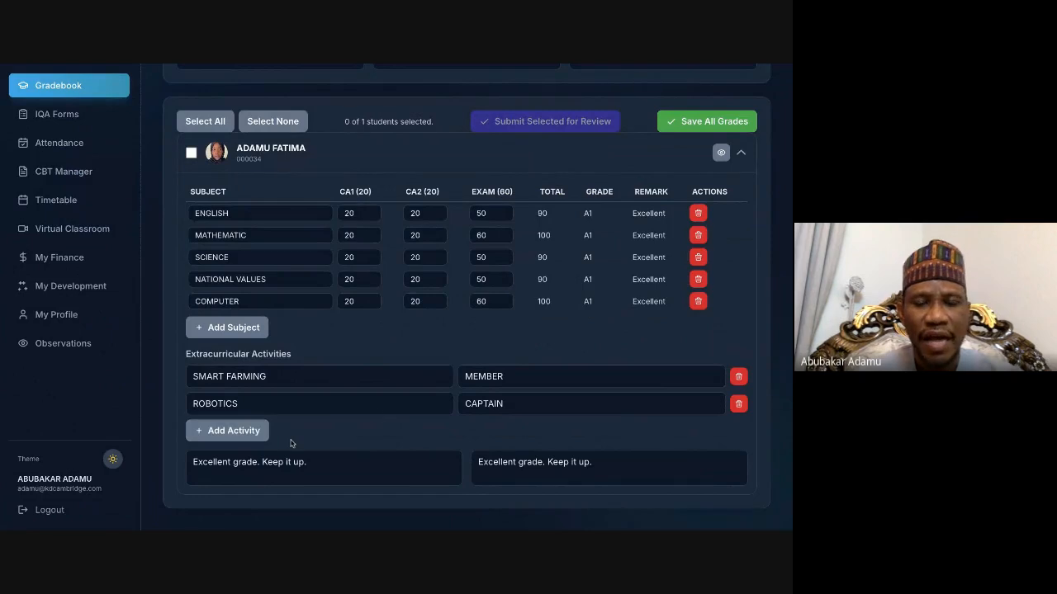
{"action": "scroll", "coordinate": [378, 415], "scroll_direction": "up", "scroll_amount": 3}
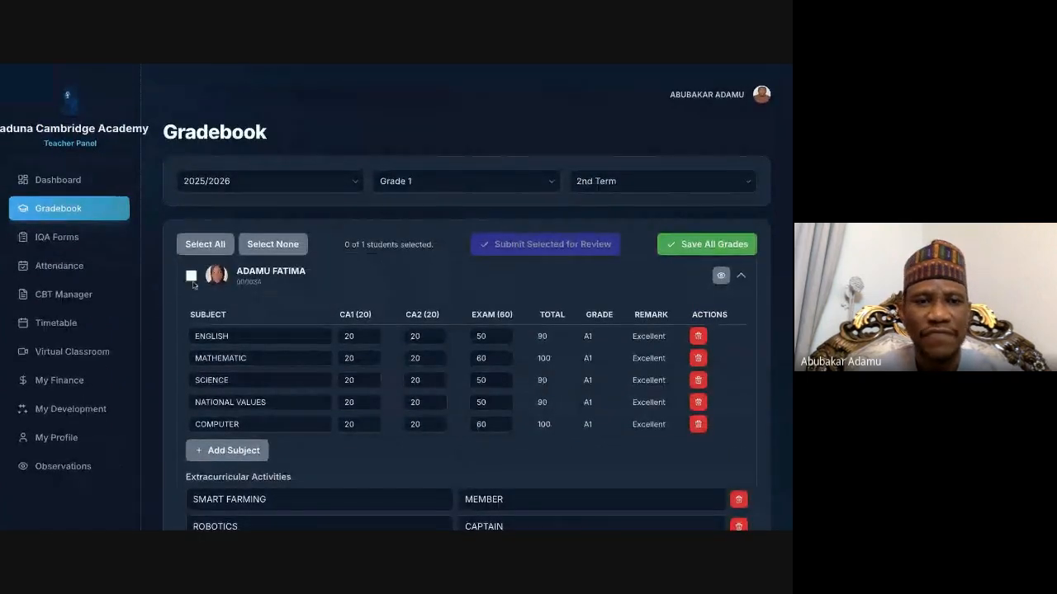
{"action": "left_click", "coordinate": [191, 276]}
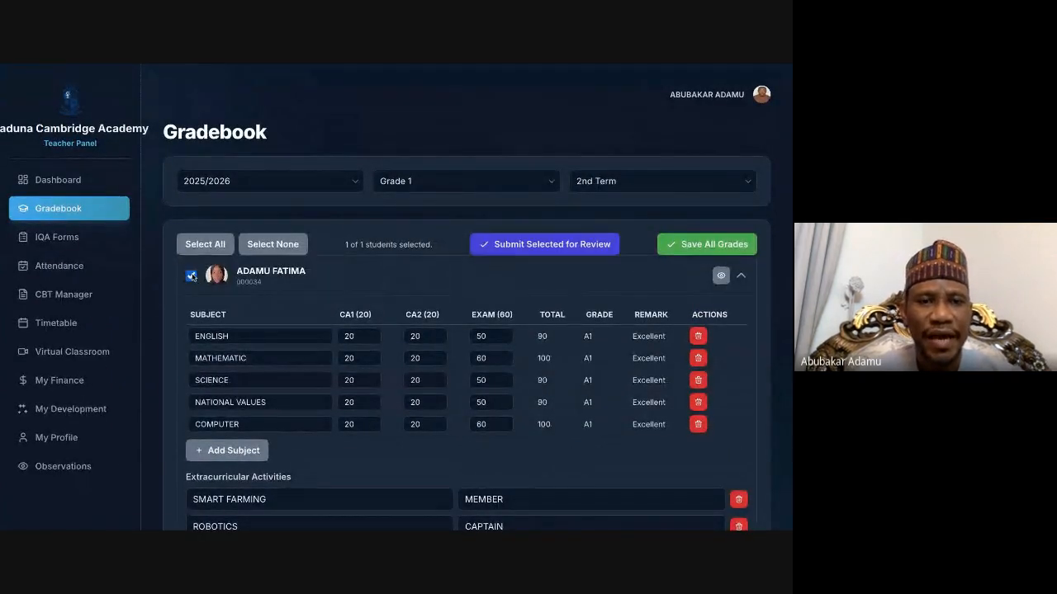
{"action": "left_click", "coordinate": [191, 275]}
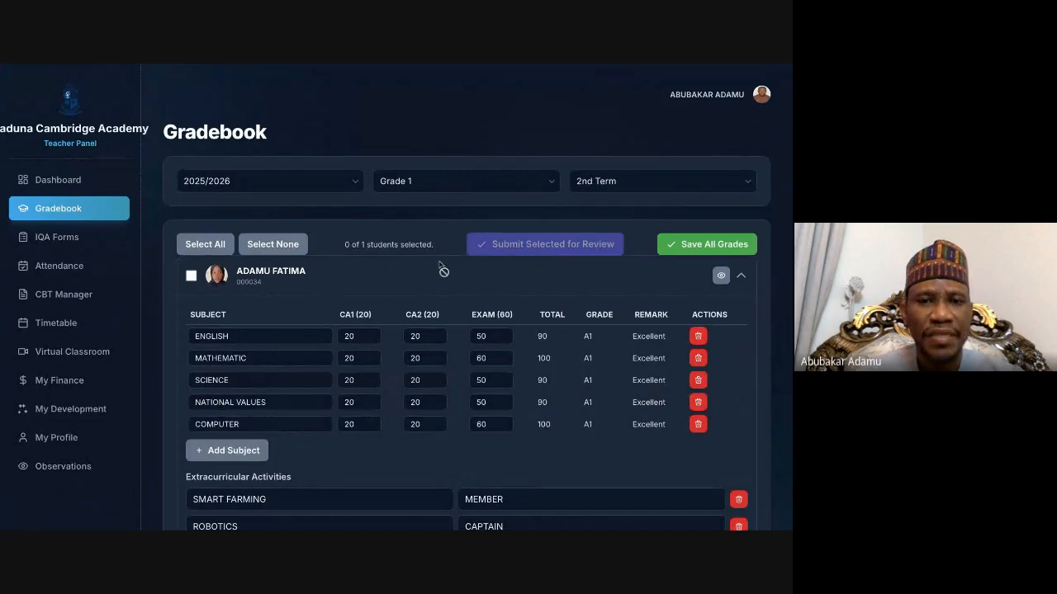
Step: Try to select the student's record for review submission
{"action": "left_click", "coordinate": [191, 275]}
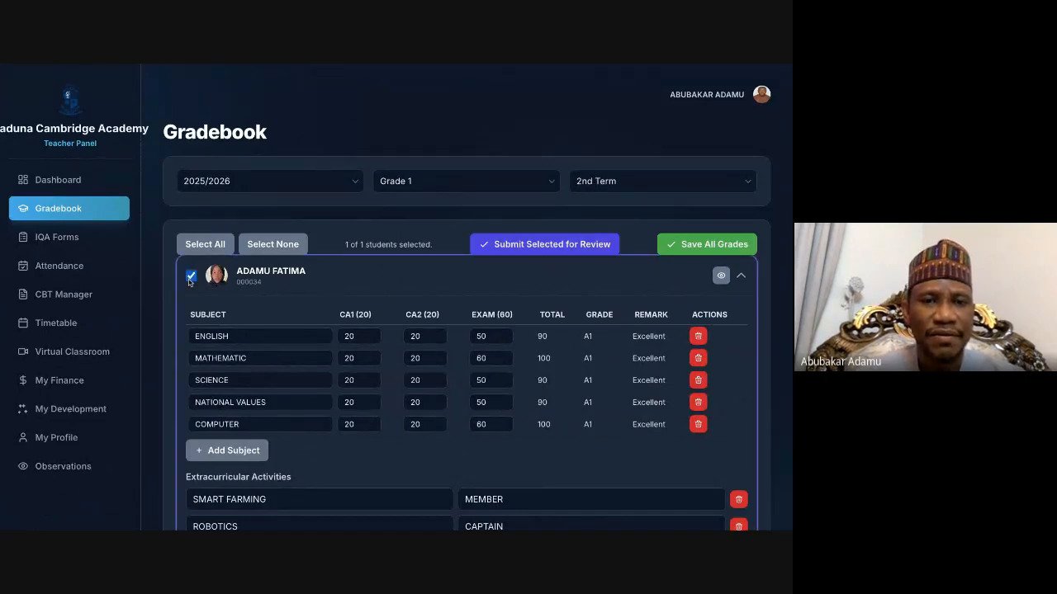
{"action": "left_click", "coordinate": [191, 276]}
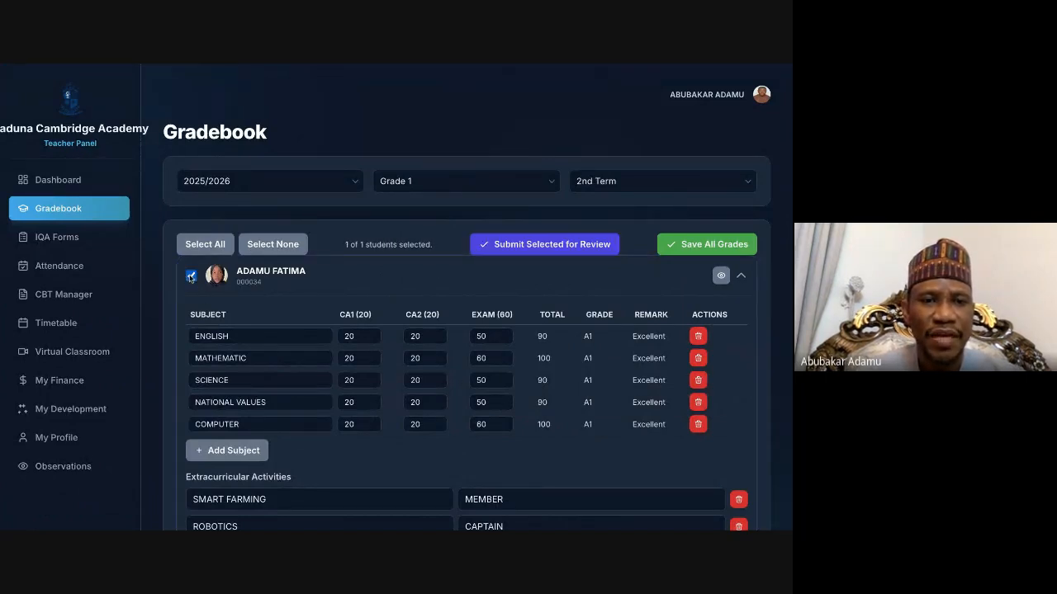
{"action": "left_click", "coordinate": [191, 277]}
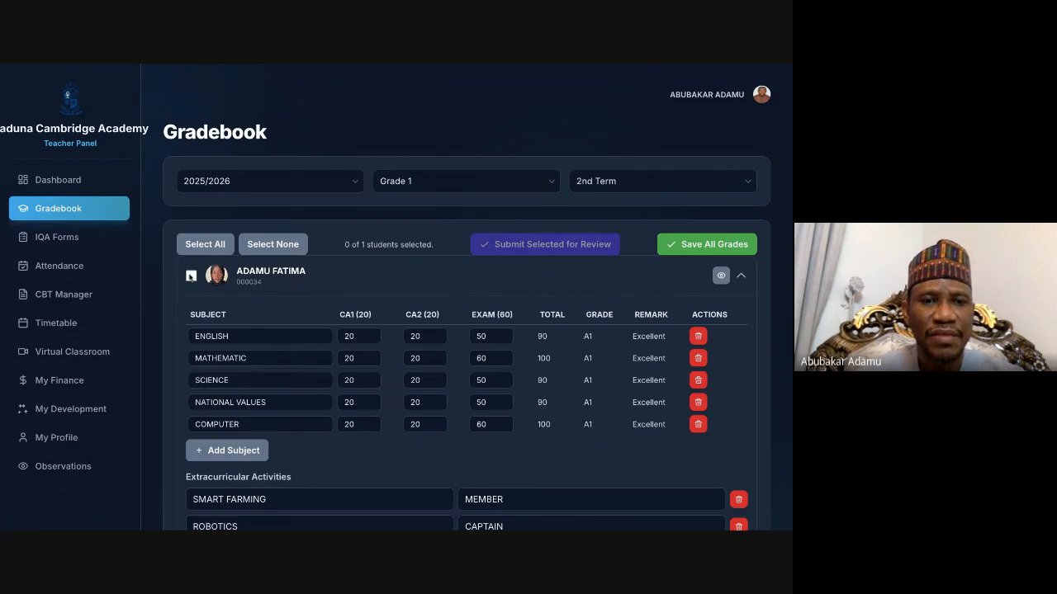
{"action": "left_click", "coordinate": [191, 276]}
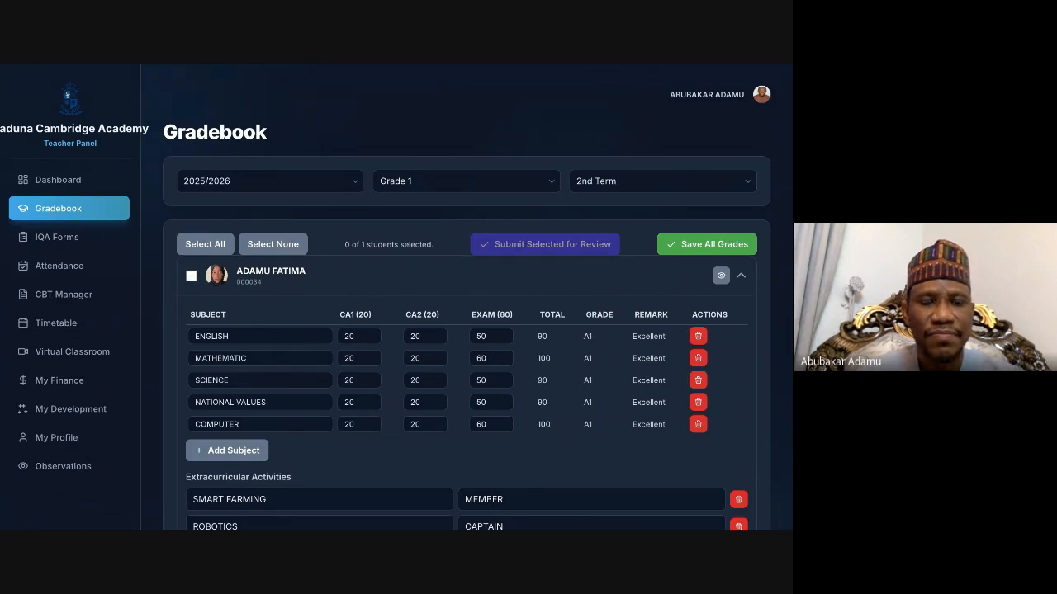
{"action": "left_click", "coordinate": [192, 276]}
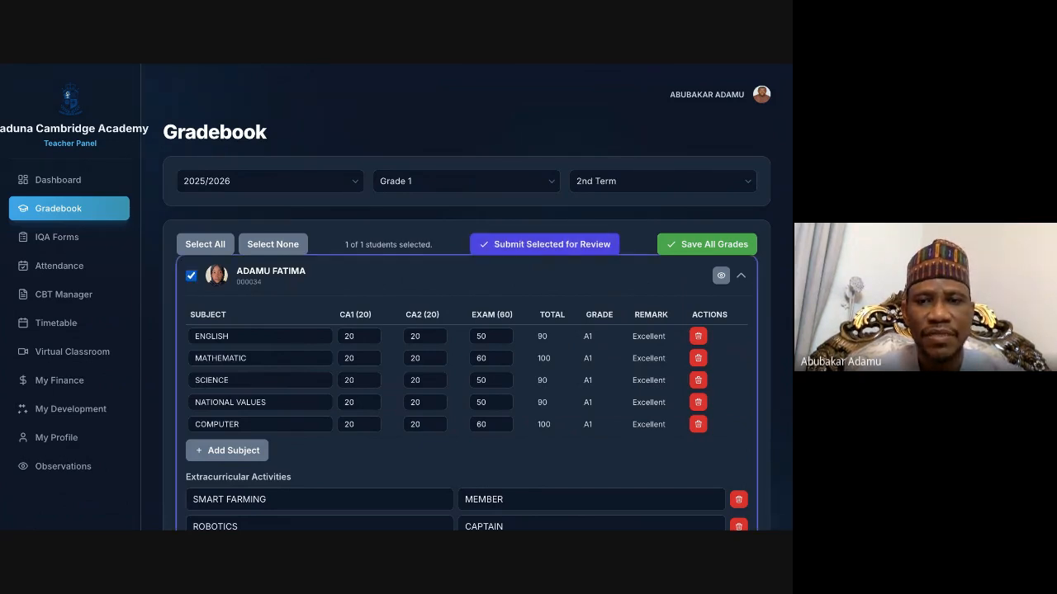
{"action": "left_click", "coordinate": [192, 276]}
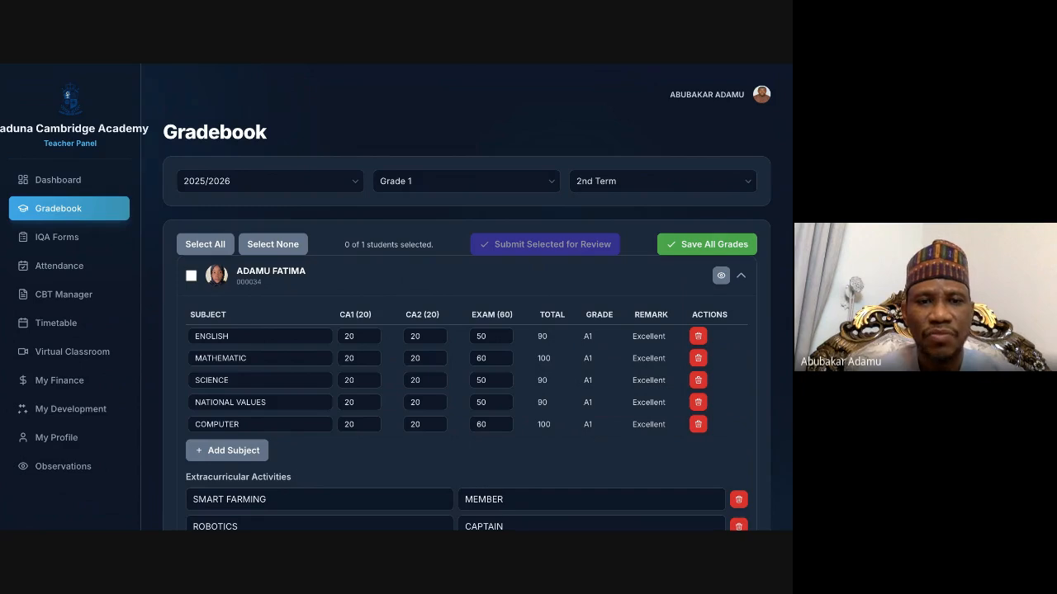
{"action": "left_click", "coordinate": [192, 276]}
{"action": "left_click", "coordinate": [192, 275]}
Step: Save all grades, and submit the individually selected student's record for review
{"action": "left_click", "coordinate": [700, 247]}
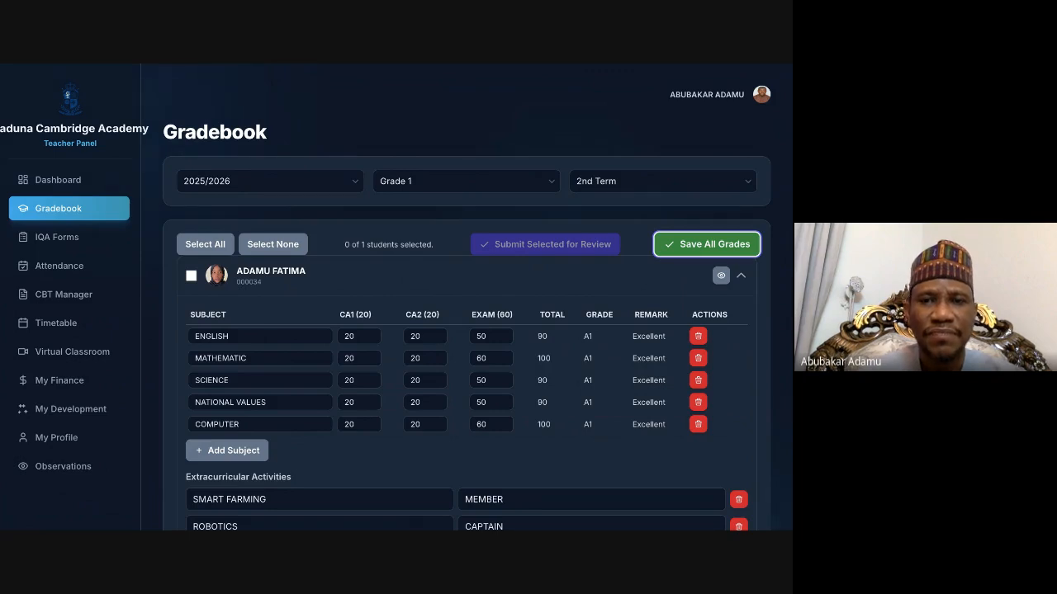
{"action": "left_click", "coordinate": [191, 276]}
{"action": "left_click", "coordinate": [192, 276]}
{"action": "left_click", "coordinate": [191, 277]}
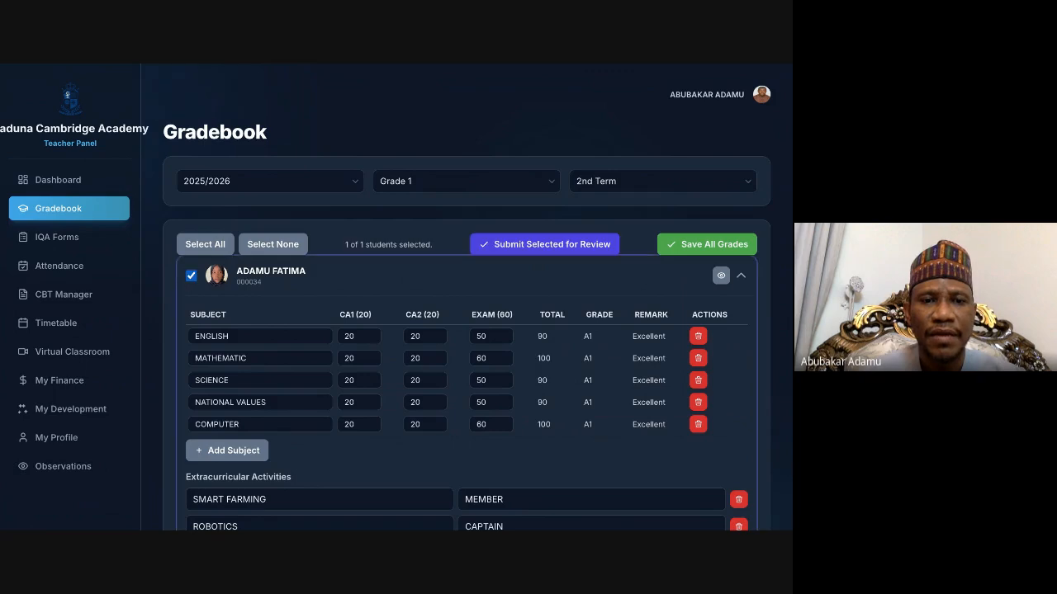
{"action": "left_click", "coordinate": [511, 249]}
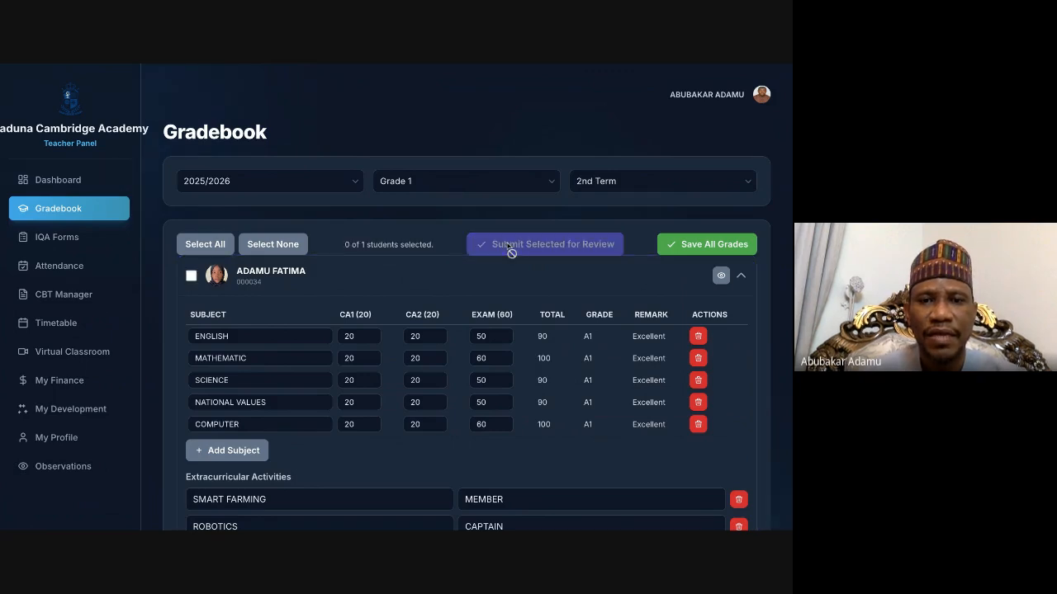
Step: Use the bulk selection to select all students in the class and submit their grades for review
{"action": "scroll", "coordinate": [234, 293], "scroll_direction": "down", "scroll_amount": 3}
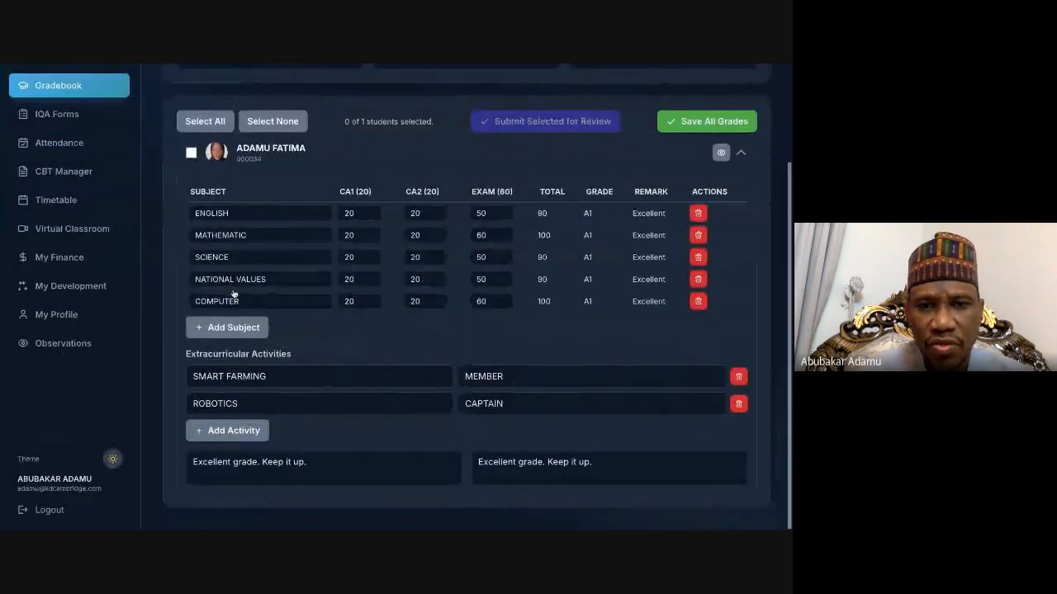
{"action": "scroll", "coordinate": [233, 294], "scroll_direction": "up", "scroll_amount": 3}
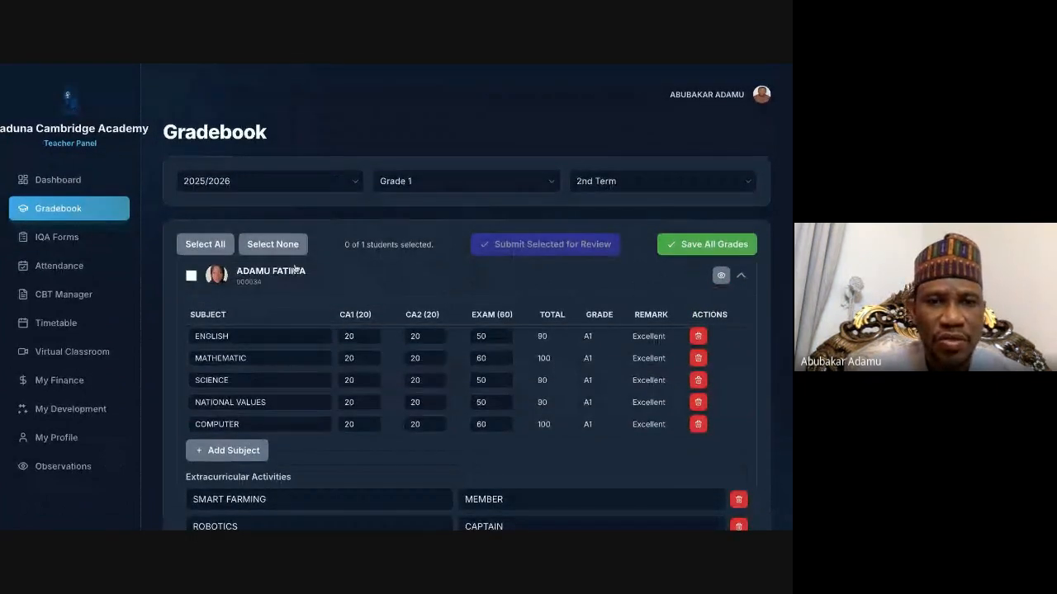
{"action": "left_click", "coordinate": [205, 245]}
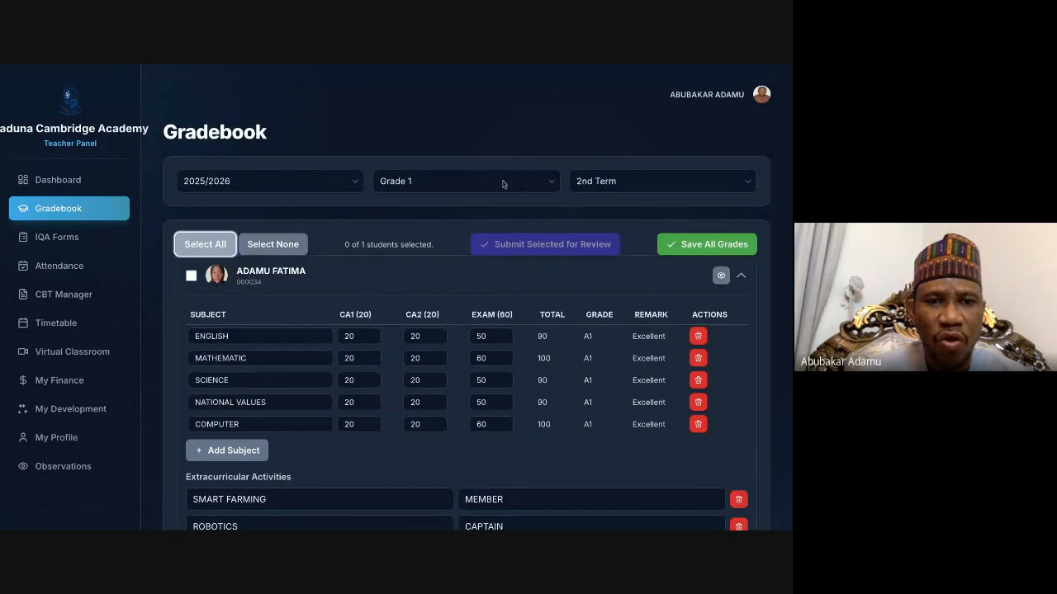
{"action": "left_click", "coordinate": [252, 245]}
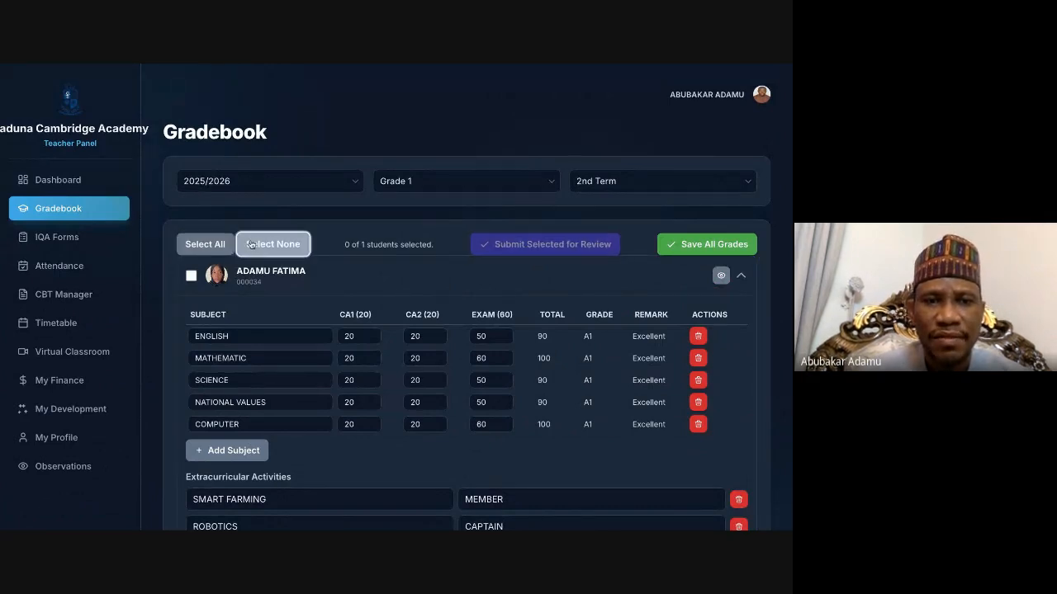
{"action": "left_click", "coordinate": [195, 251]}
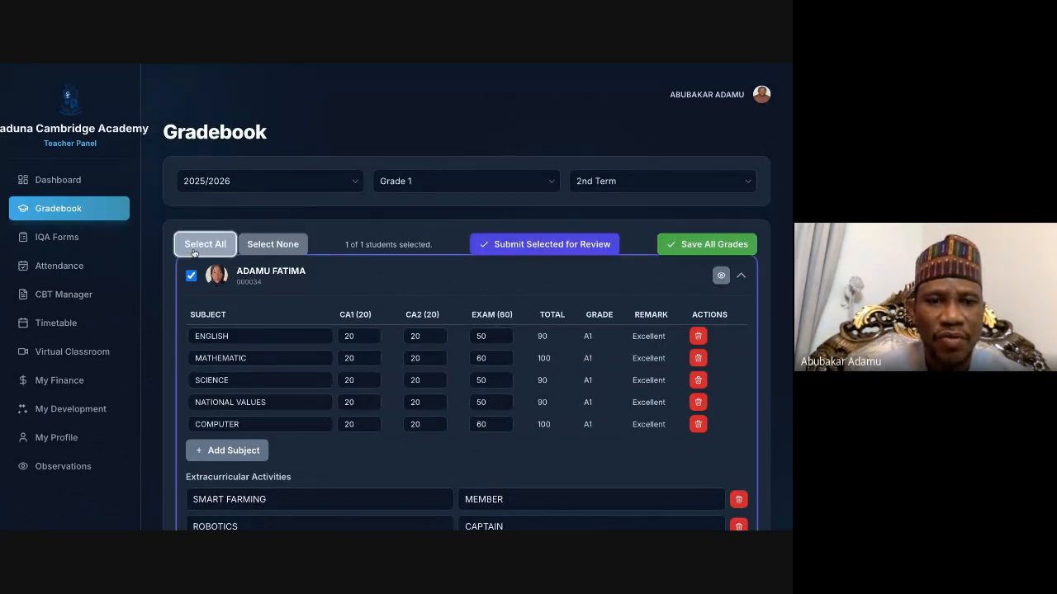
{"action": "left_click", "coordinate": [272, 244]}
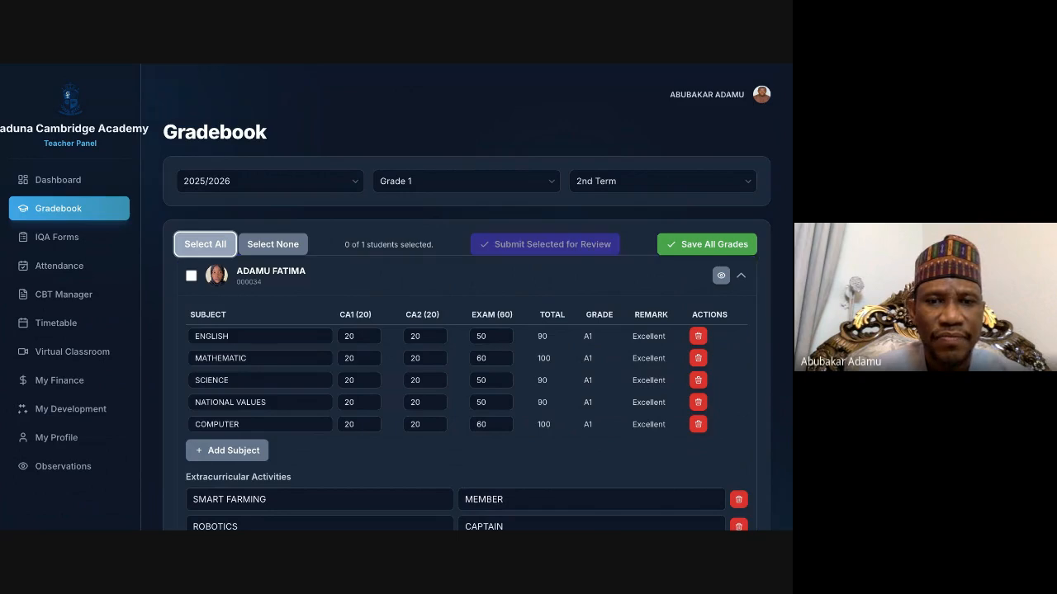
{"action": "left_click", "coordinate": [204, 244]}
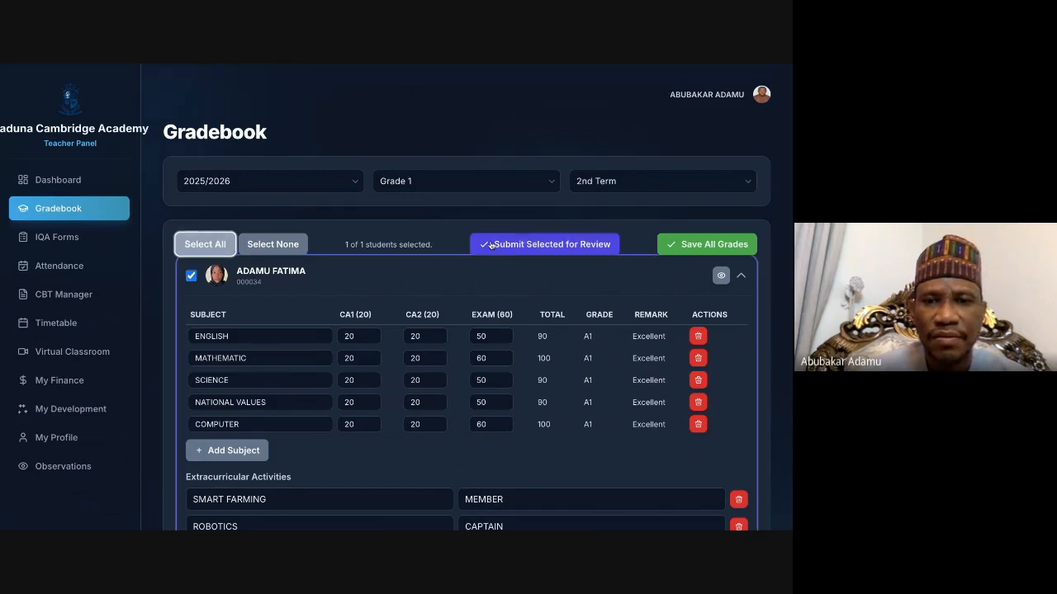
{"action": "left_click", "coordinate": [511, 251]}
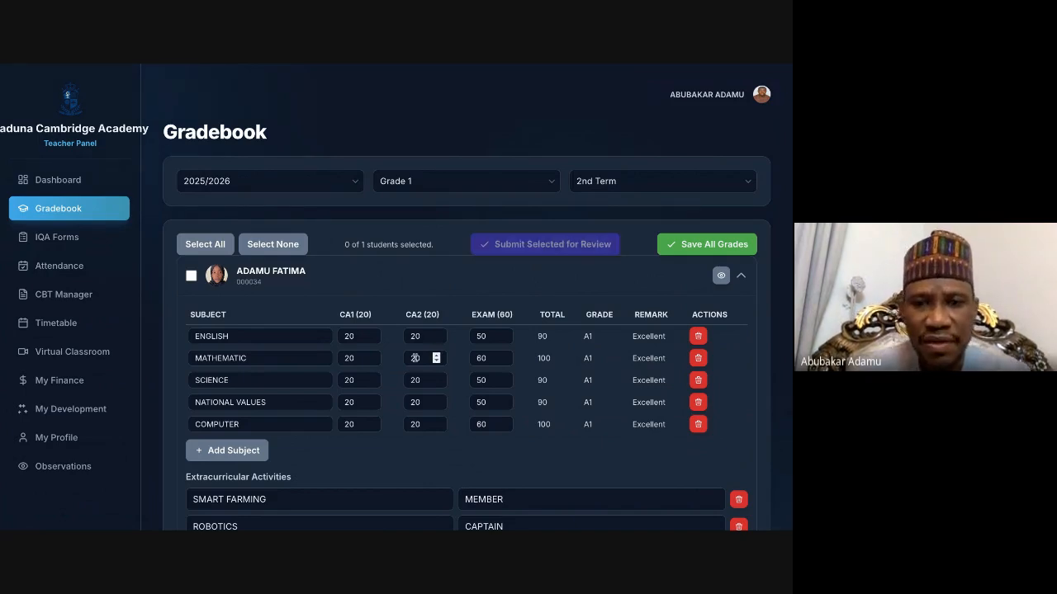
Step: Preview the student's Term 2 report card, examine its academic performance, comments, attendance, extracurricular and signature sections, and close the preview
{"action": "scroll", "coordinate": [416, 358], "scroll_direction": "down", "scroll_amount": 3}
{"action": "scroll", "coordinate": [415, 357], "scroll_direction": "up", "scroll_amount": 3}
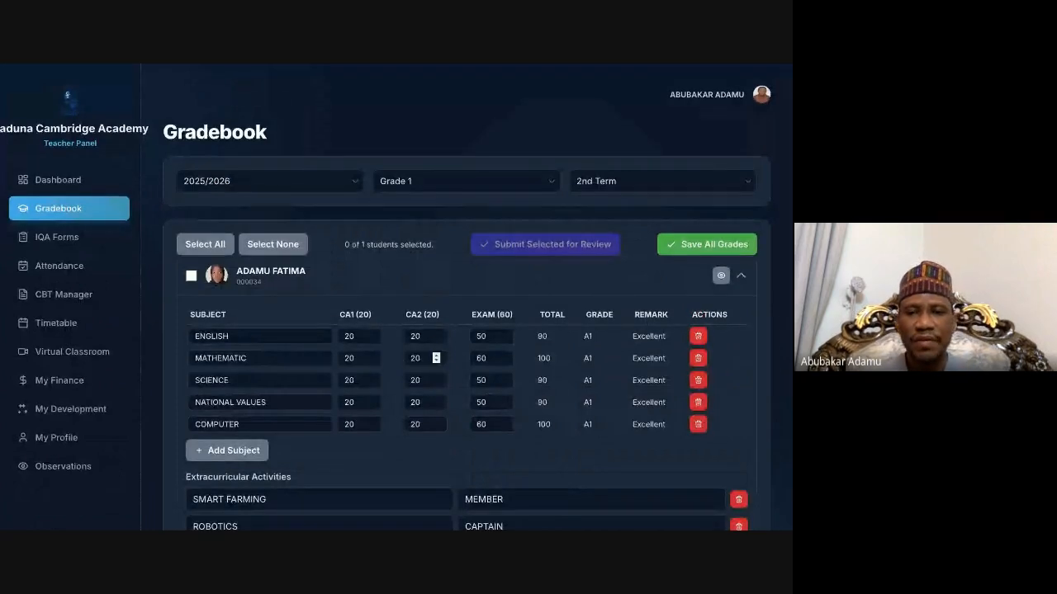
{"action": "left_click", "coordinate": [721, 277]}
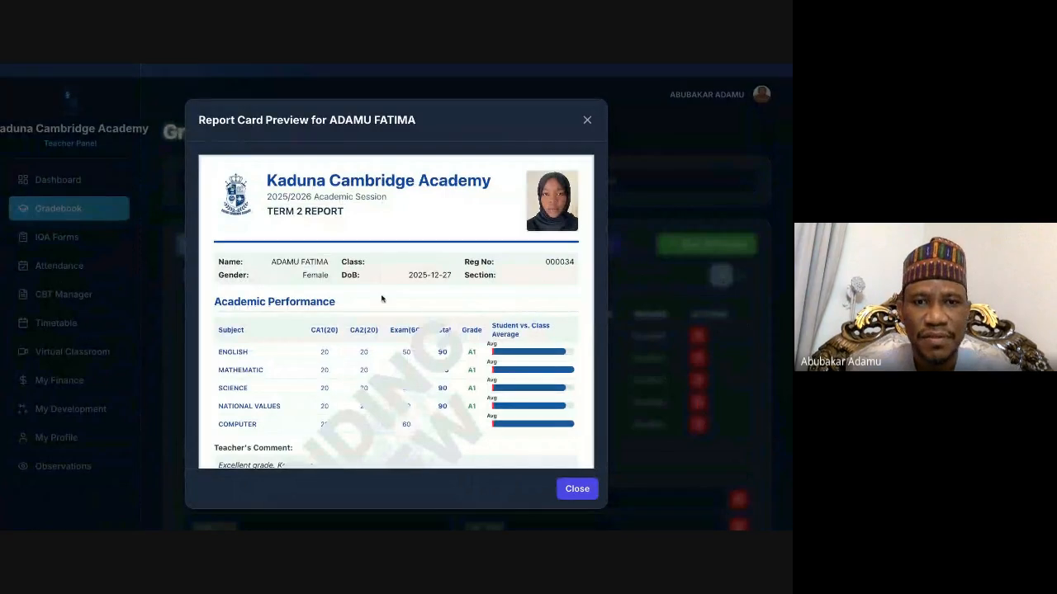
{"action": "scroll", "coordinate": [382, 304], "scroll_direction": "down", "scroll_amount": 5}
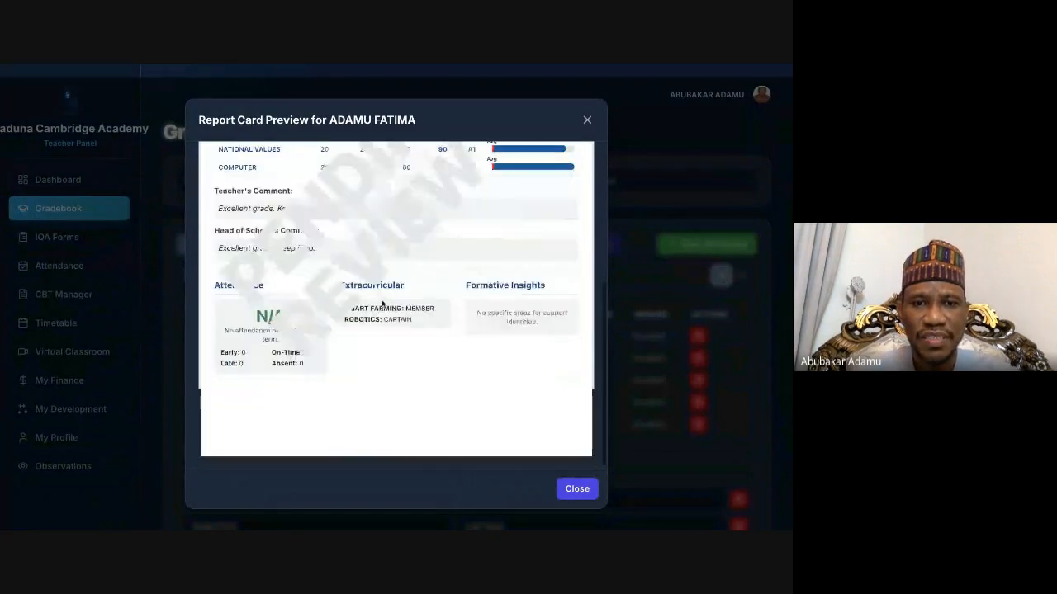
{"action": "scroll", "coordinate": [382, 304], "scroll_direction": "up", "scroll_amount": 1}
{"action": "scroll", "coordinate": [382, 303], "scroll_direction": "down", "scroll_amount": 1}
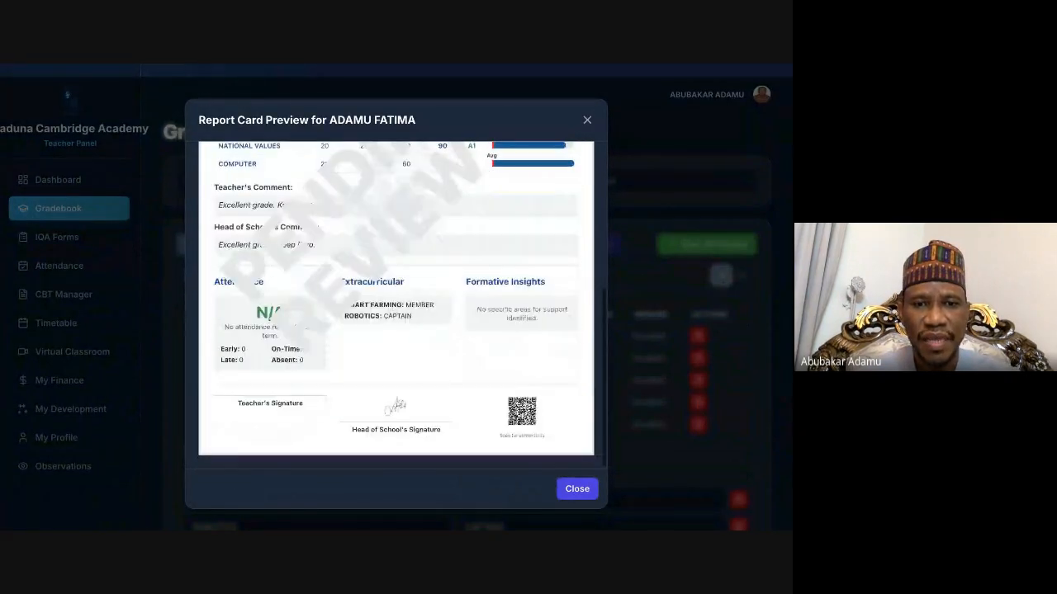
{"action": "scroll", "coordinate": [267, 432], "scroll_direction": "up", "scroll_amount": 2}
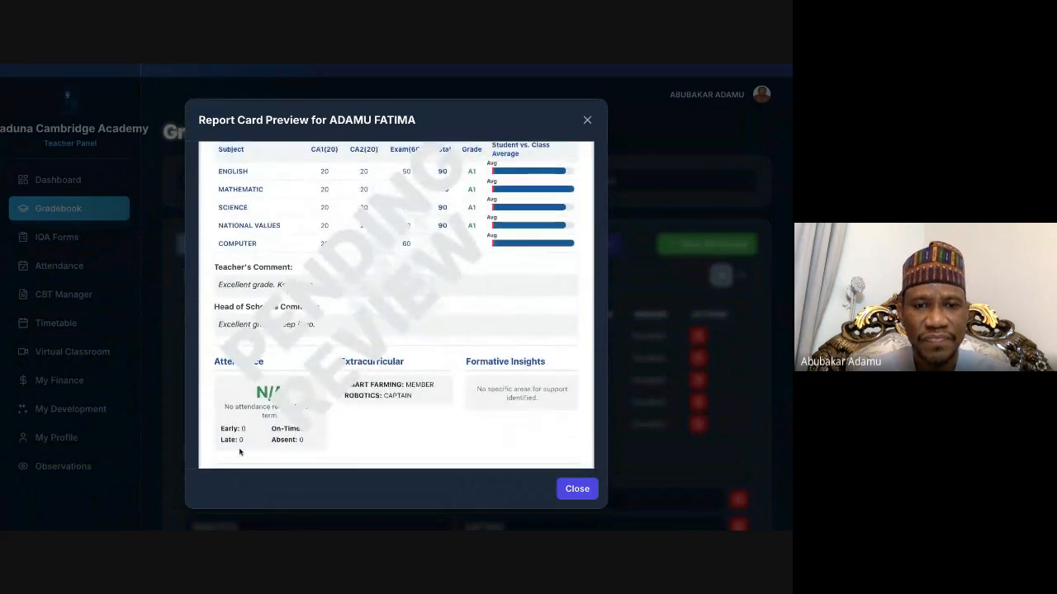
{"action": "scroll", "coordinate": [276, 424], "scroll_direction": "up", "scroll_amount": 4}
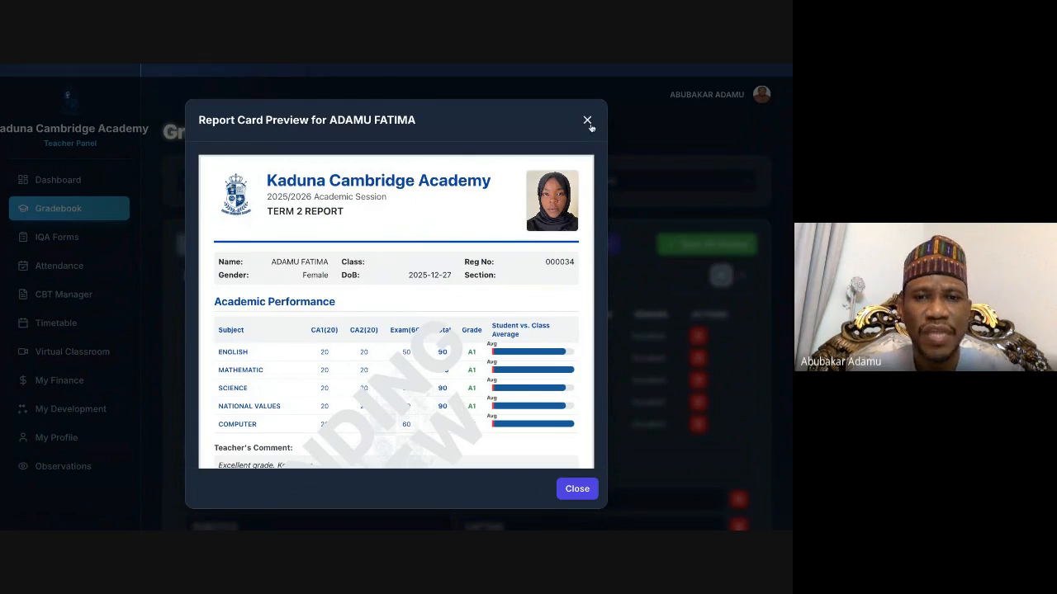
{"action": "scroll", "coordinate": [461, 256], "scroll_direction": "down", "scroll_amount": 3}
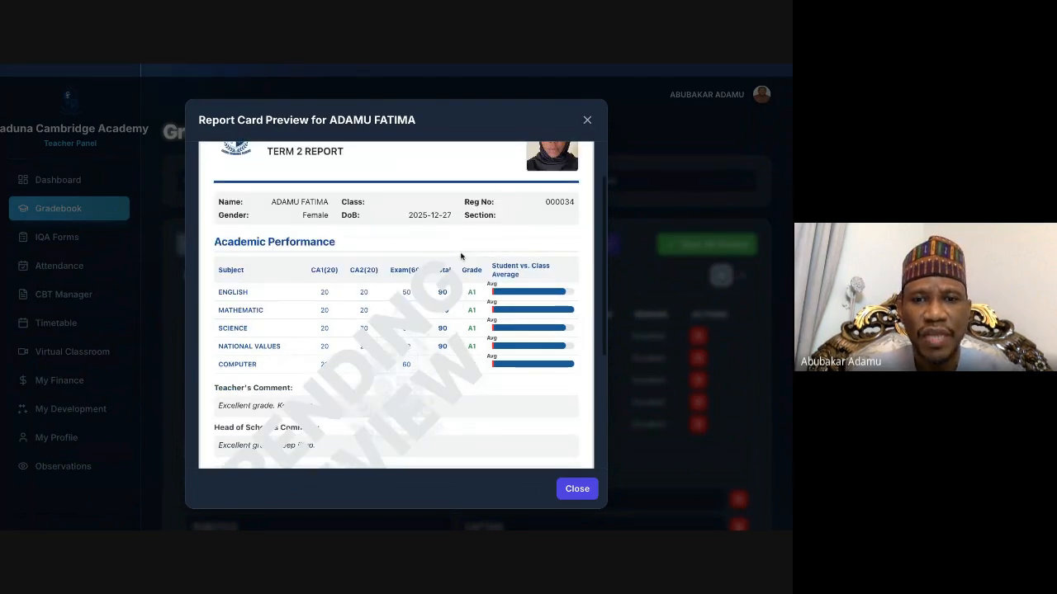
{"action": "scroll", "coordinate": [470, 208], "scroll_direction": "down", "scroll_amount": 2}
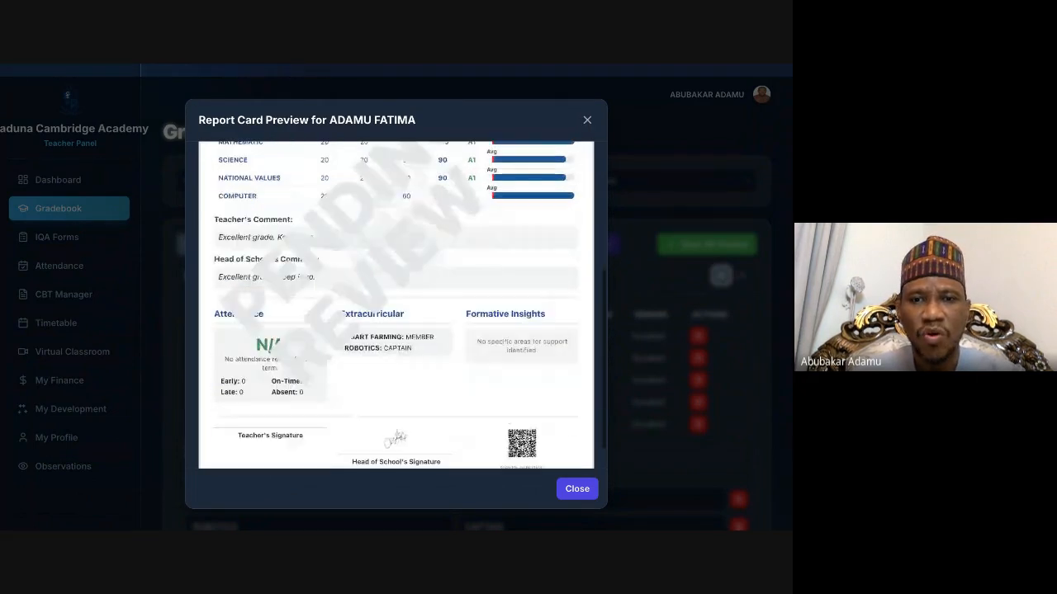
{"action": "scroll", "coordinate": [471, 208], "scroll_direction": "up", "scroll_amount": 3}
{"action": "scroll", "coordinate": [470, 210], "scroll_direction": "up", "scroll_amount": 3}
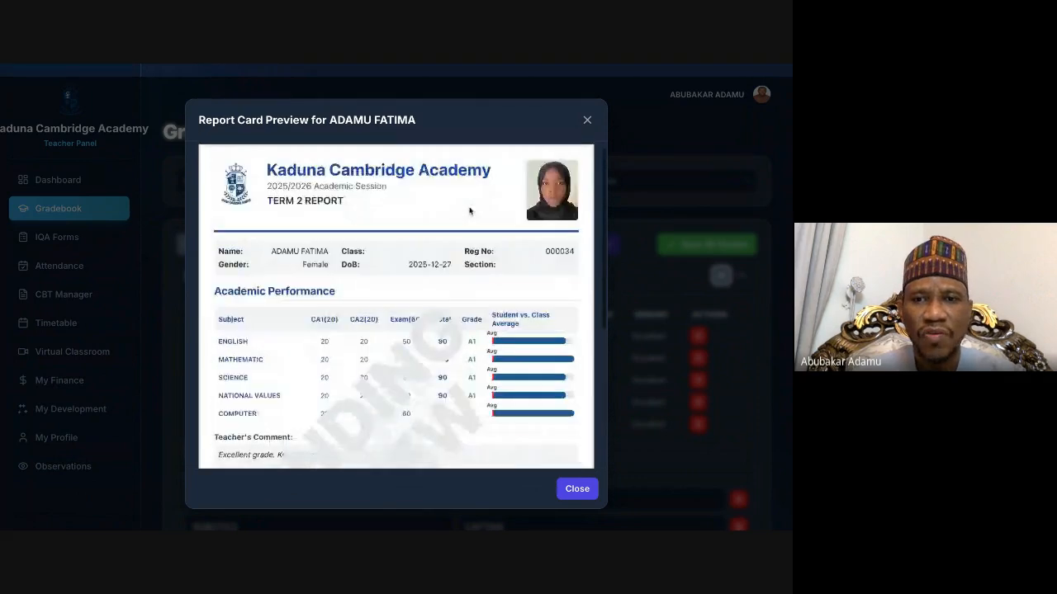
{"action": "left_click", "coordinate": [587, 121]}
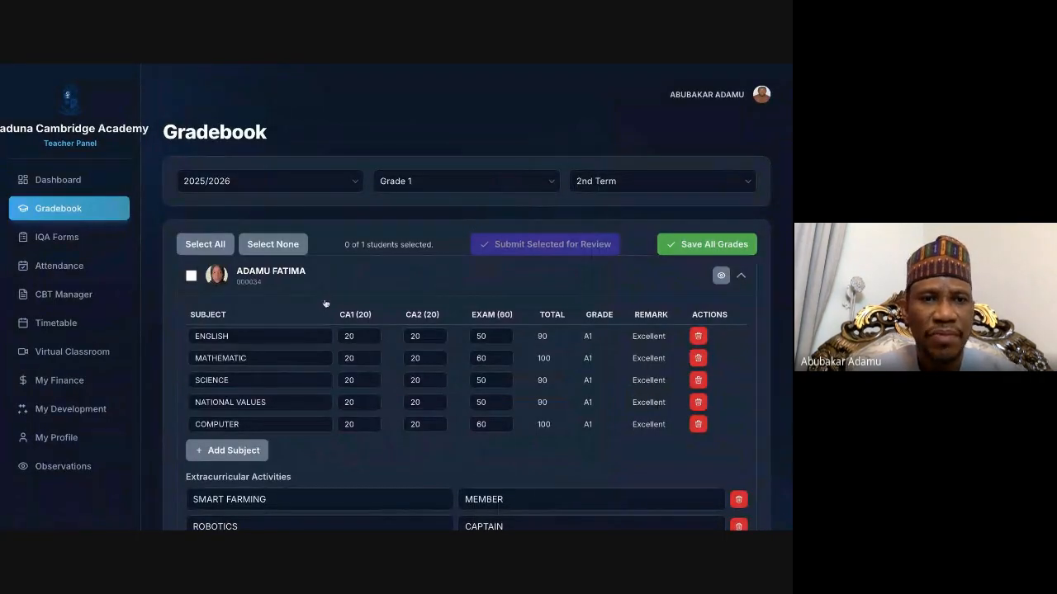